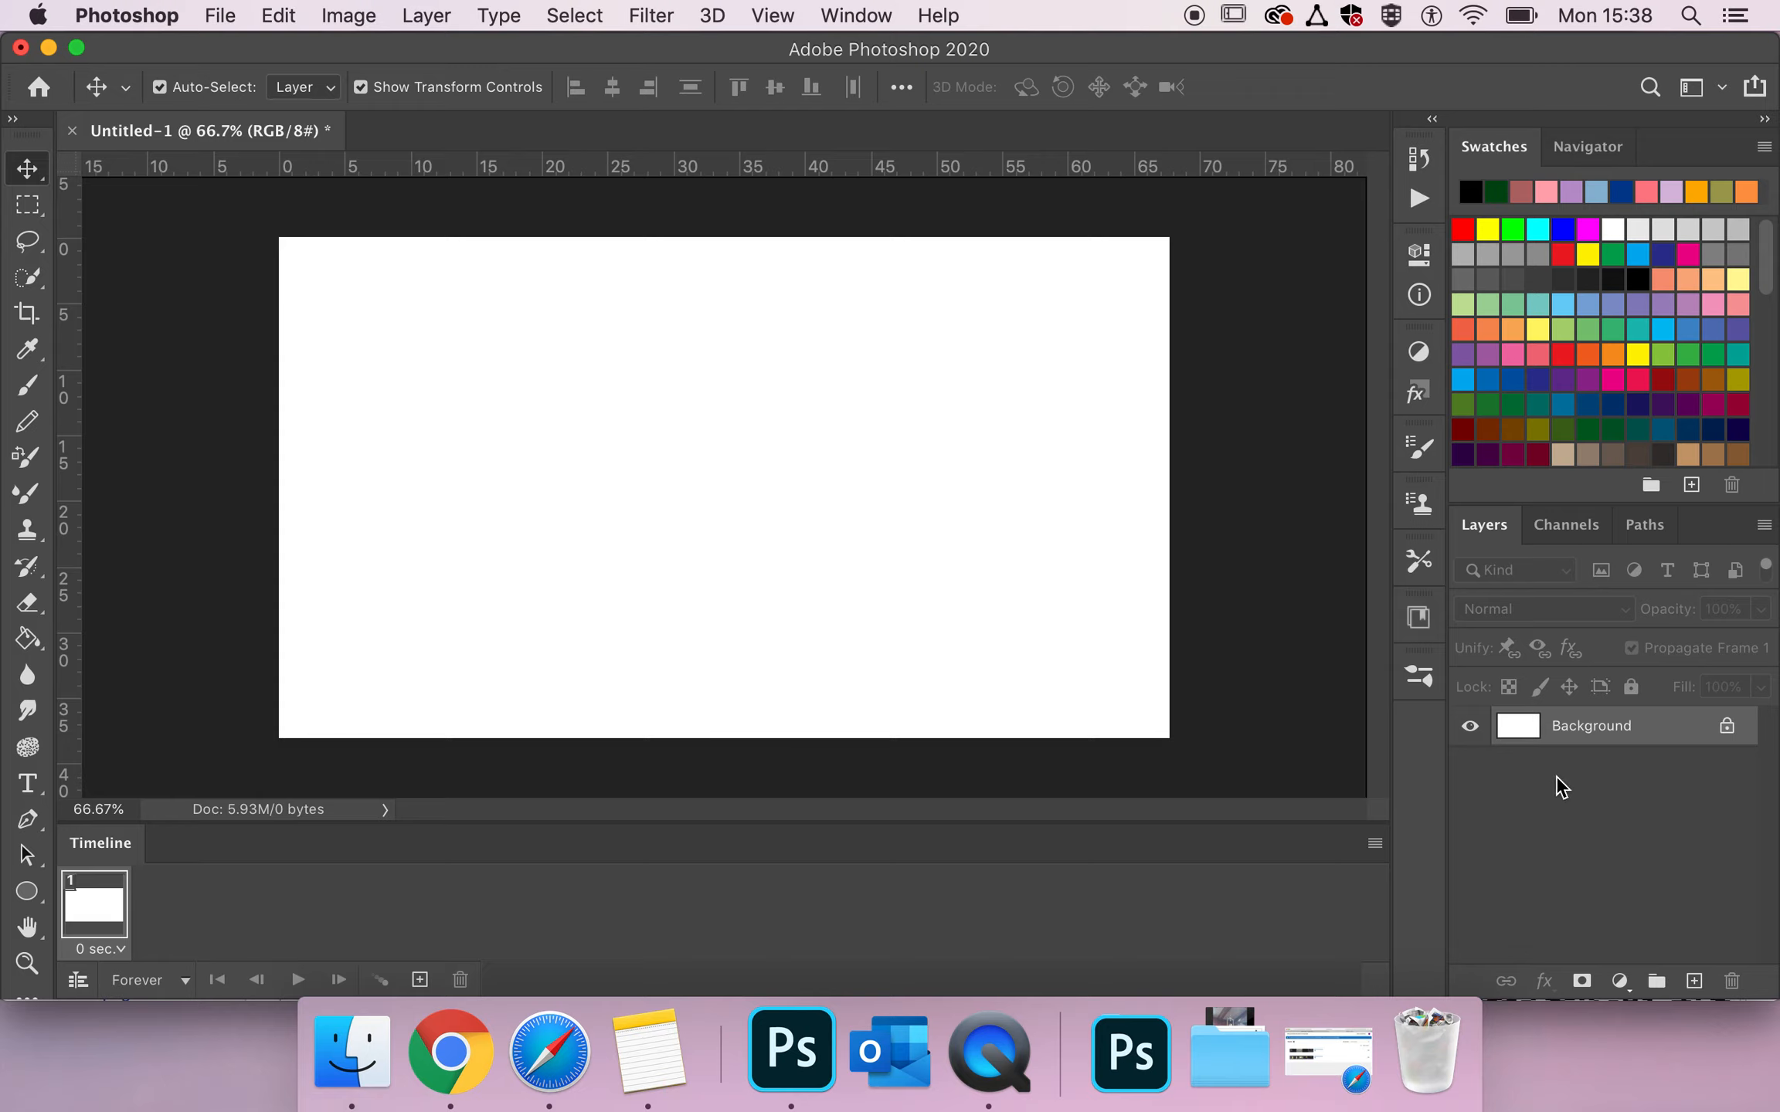
Place the images Texture005, Texture007, Texture008, Texture012 and Texture014 from Finder into the blank document as separate layers.
click(340, 1055)
drag(1545, 331, 357, 434)
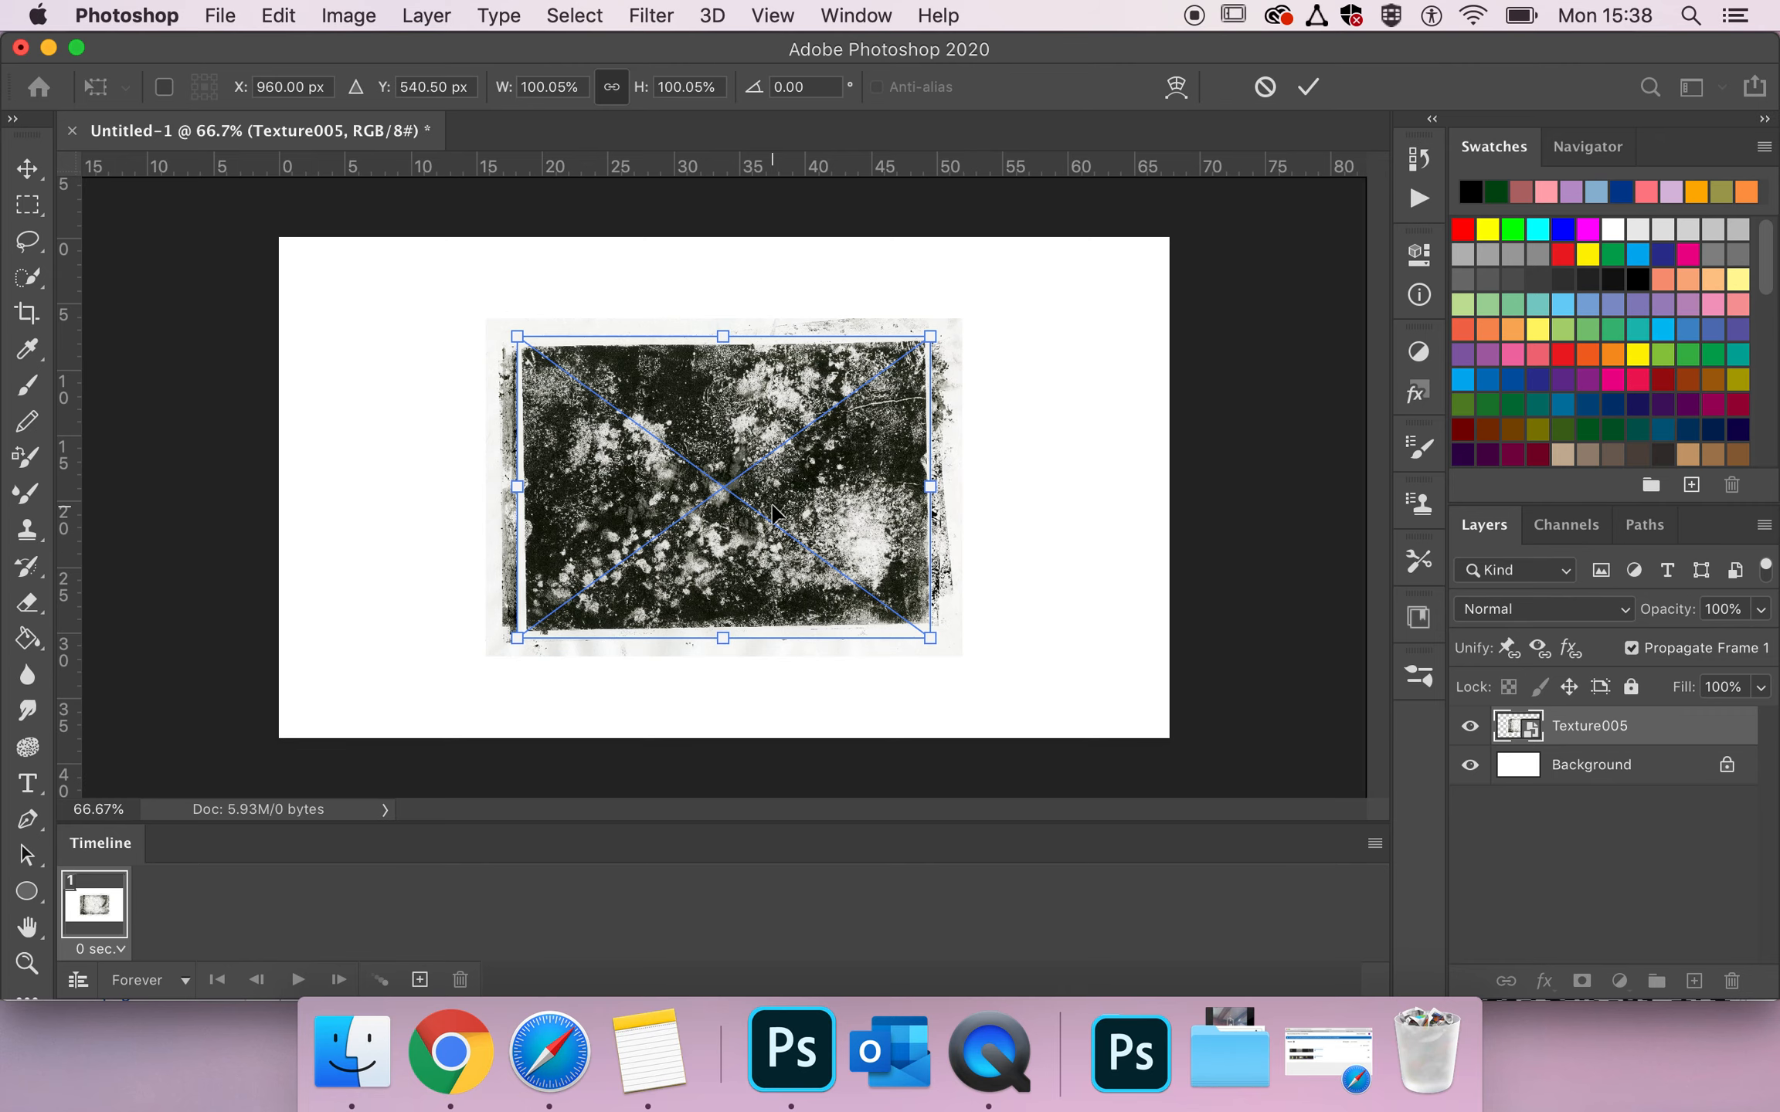
key(Return)
key(Return)
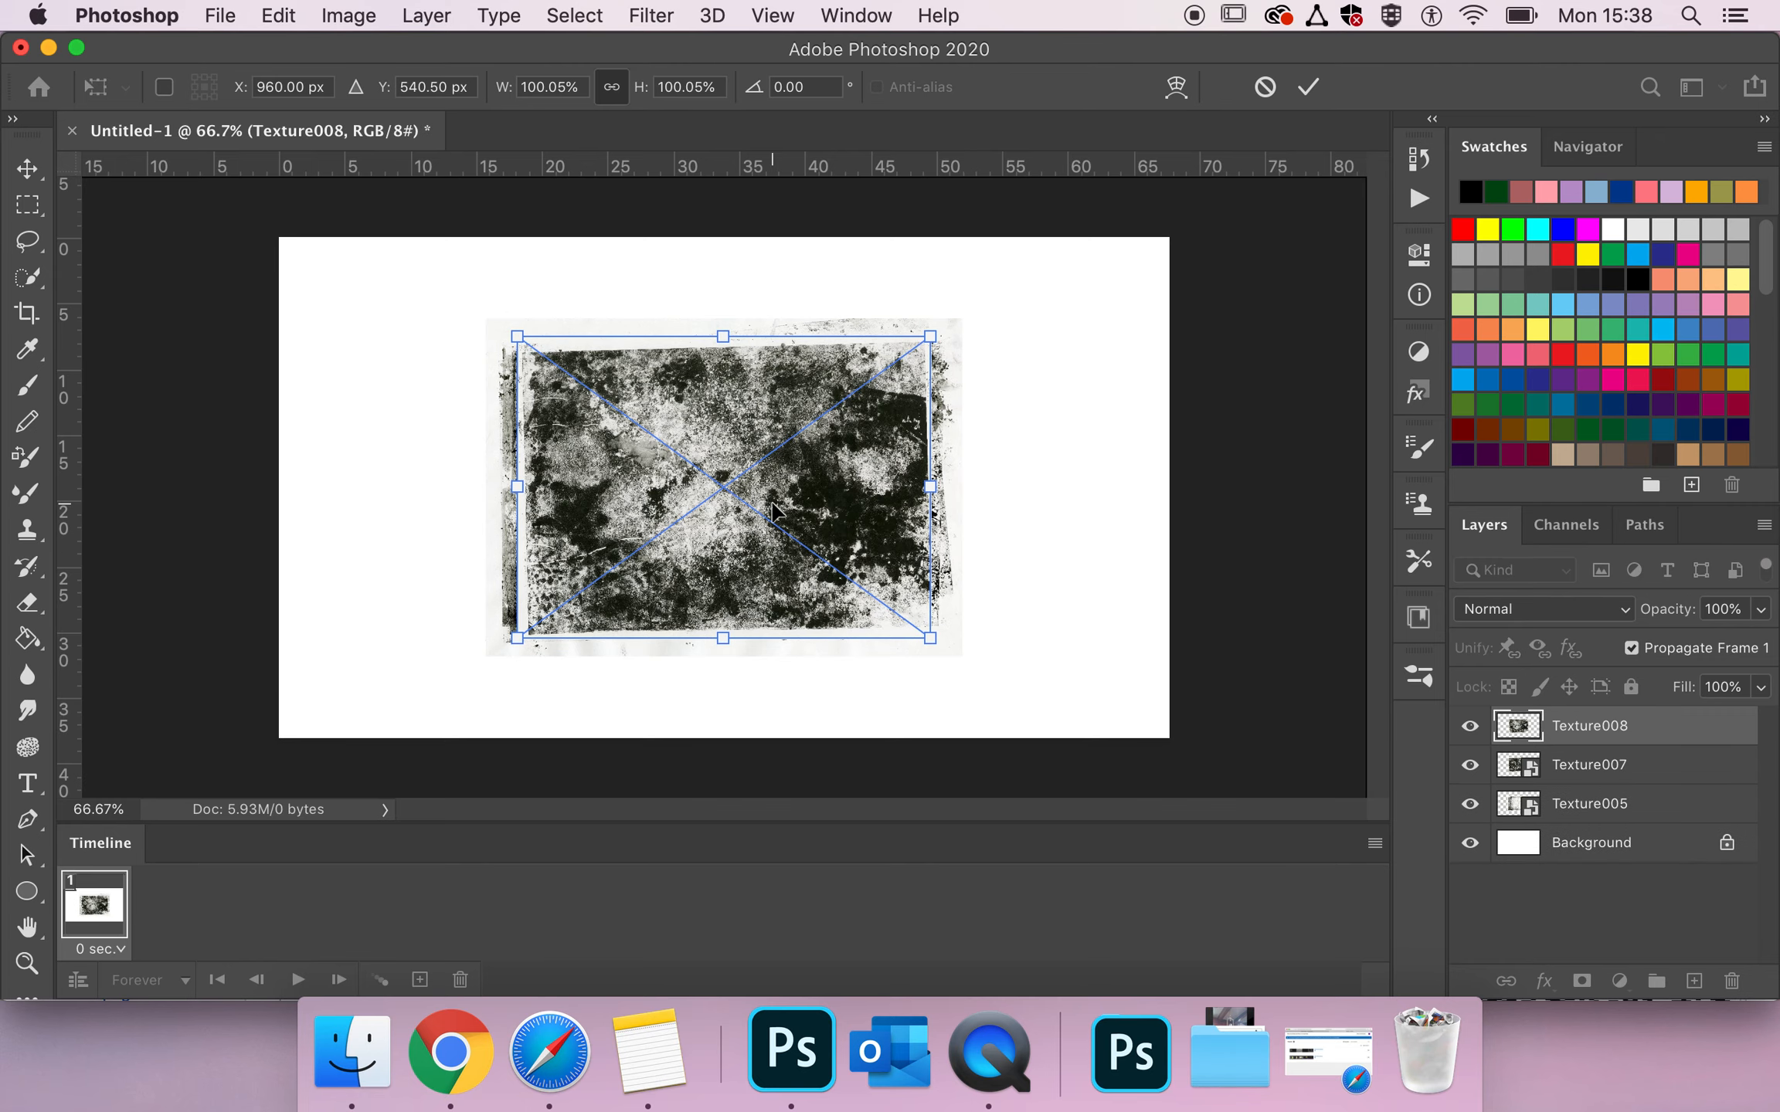
key(Return)
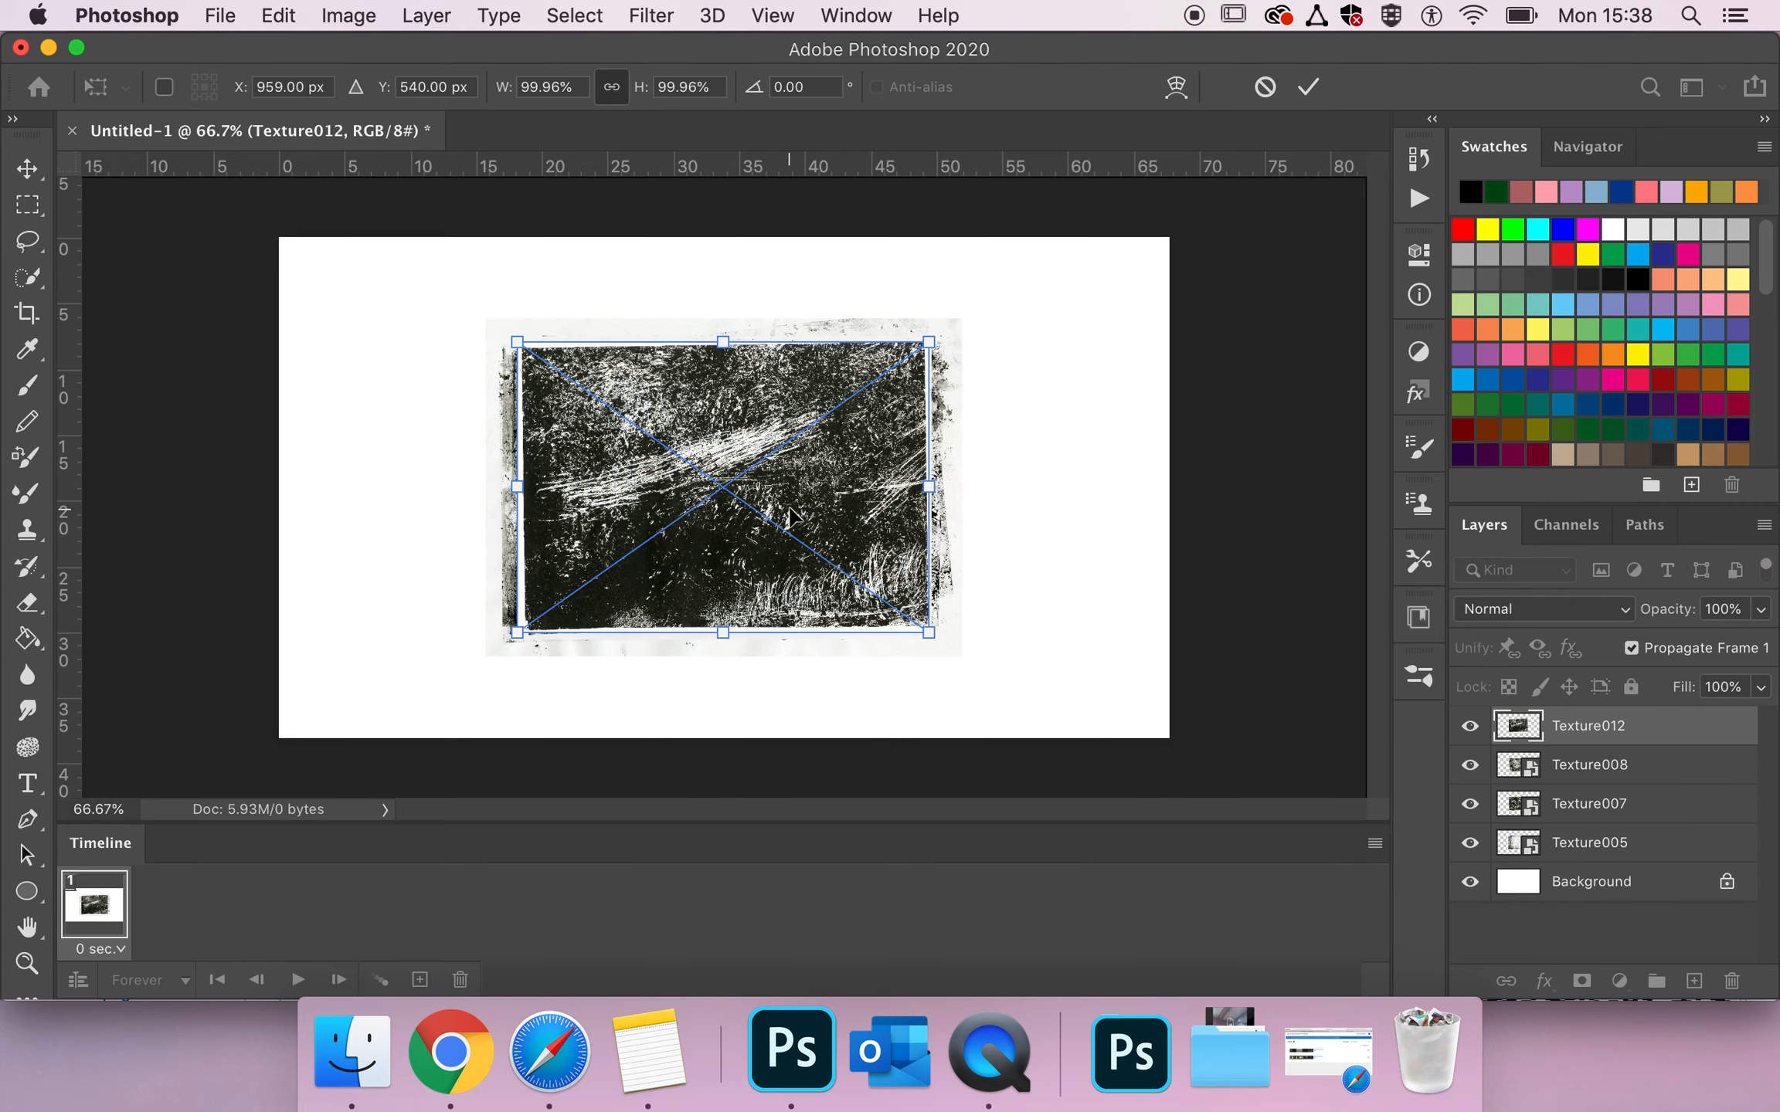
key(Return)
key(Return)
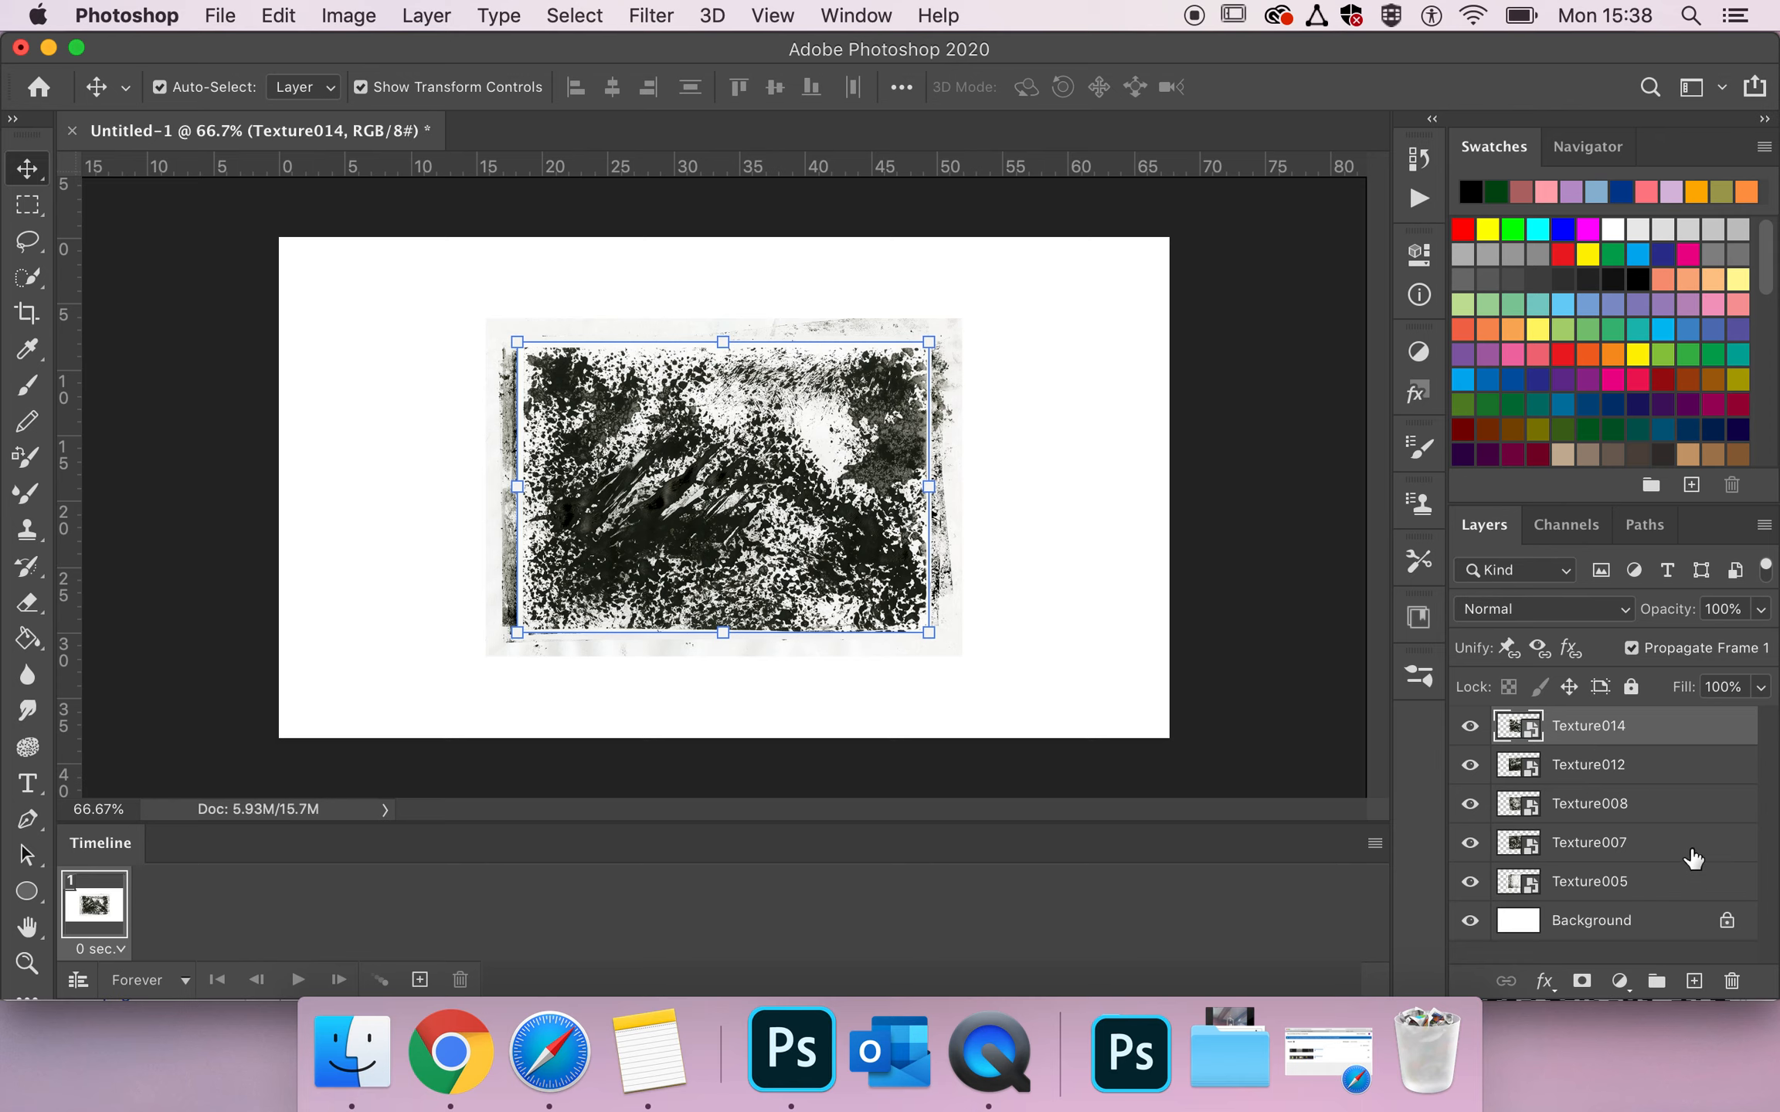
Scale all five texture layers up together, centred on the document, until they fill the whole canvas.
shift+click(1632, 885)
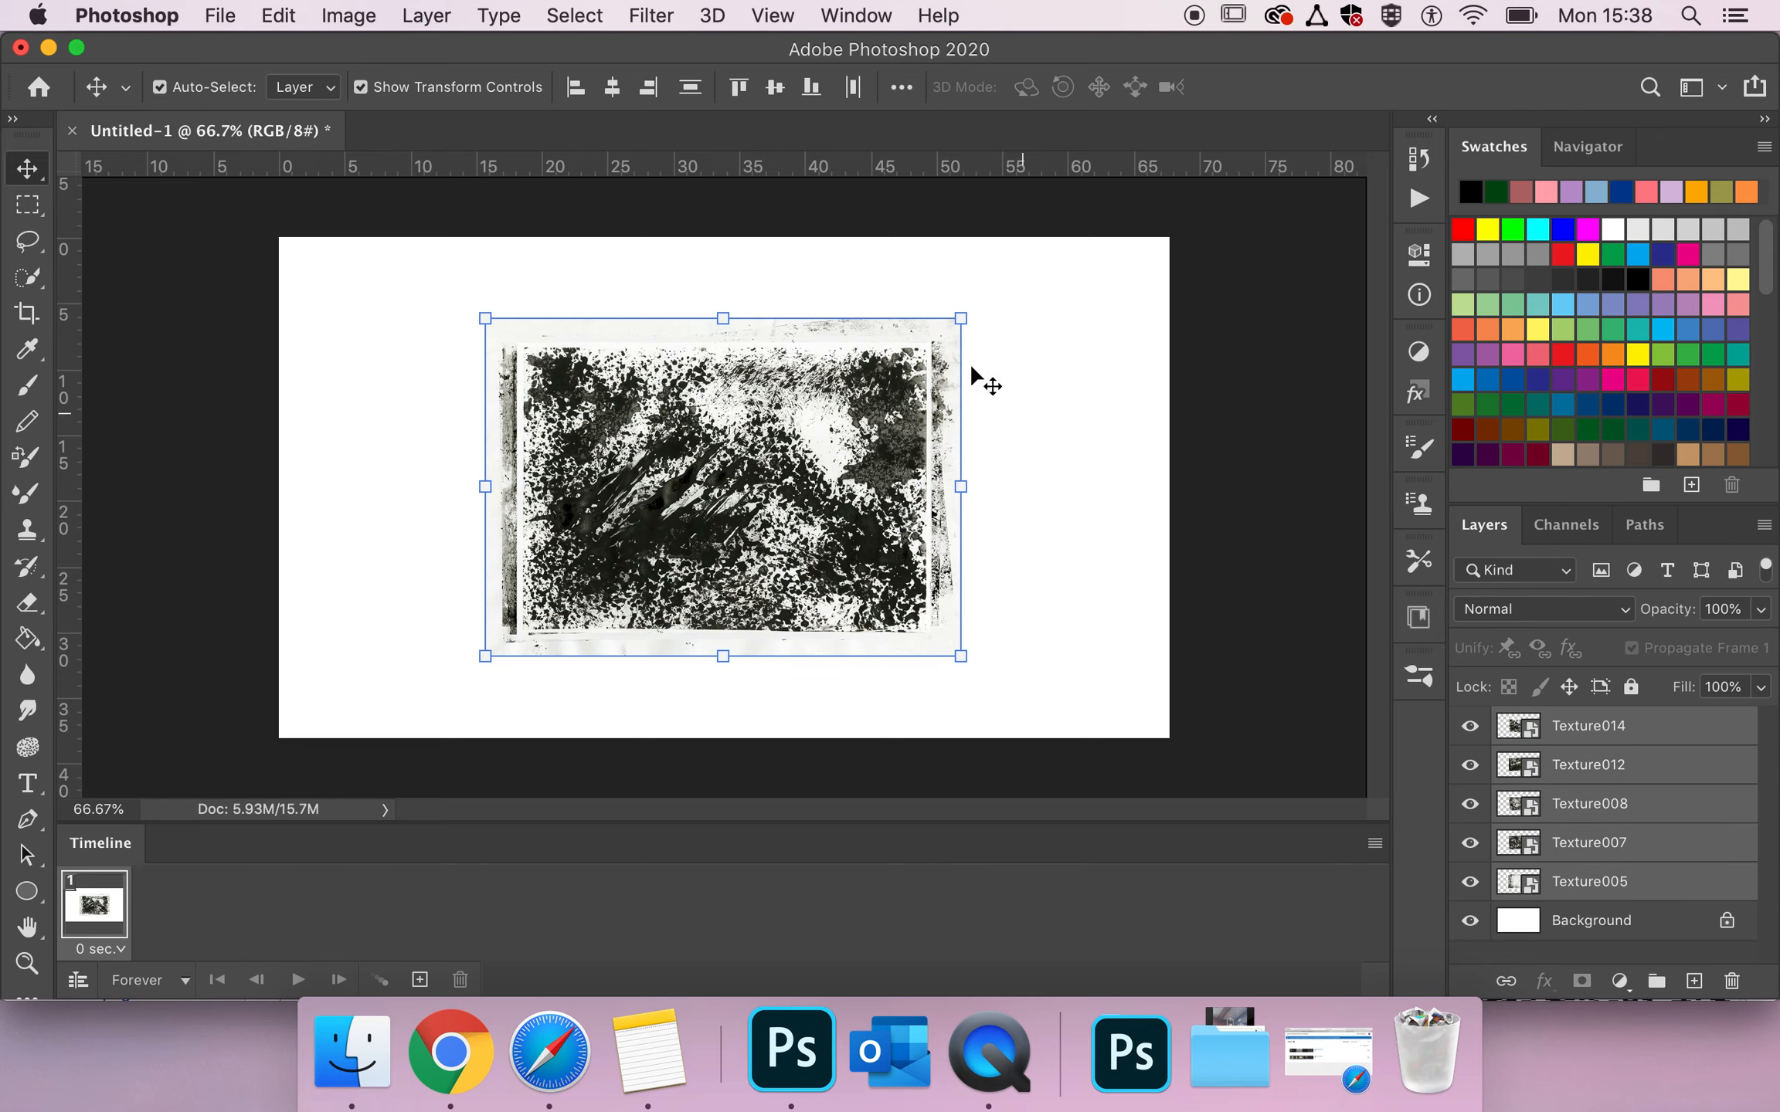
drag(964, 312, 1257, 140)
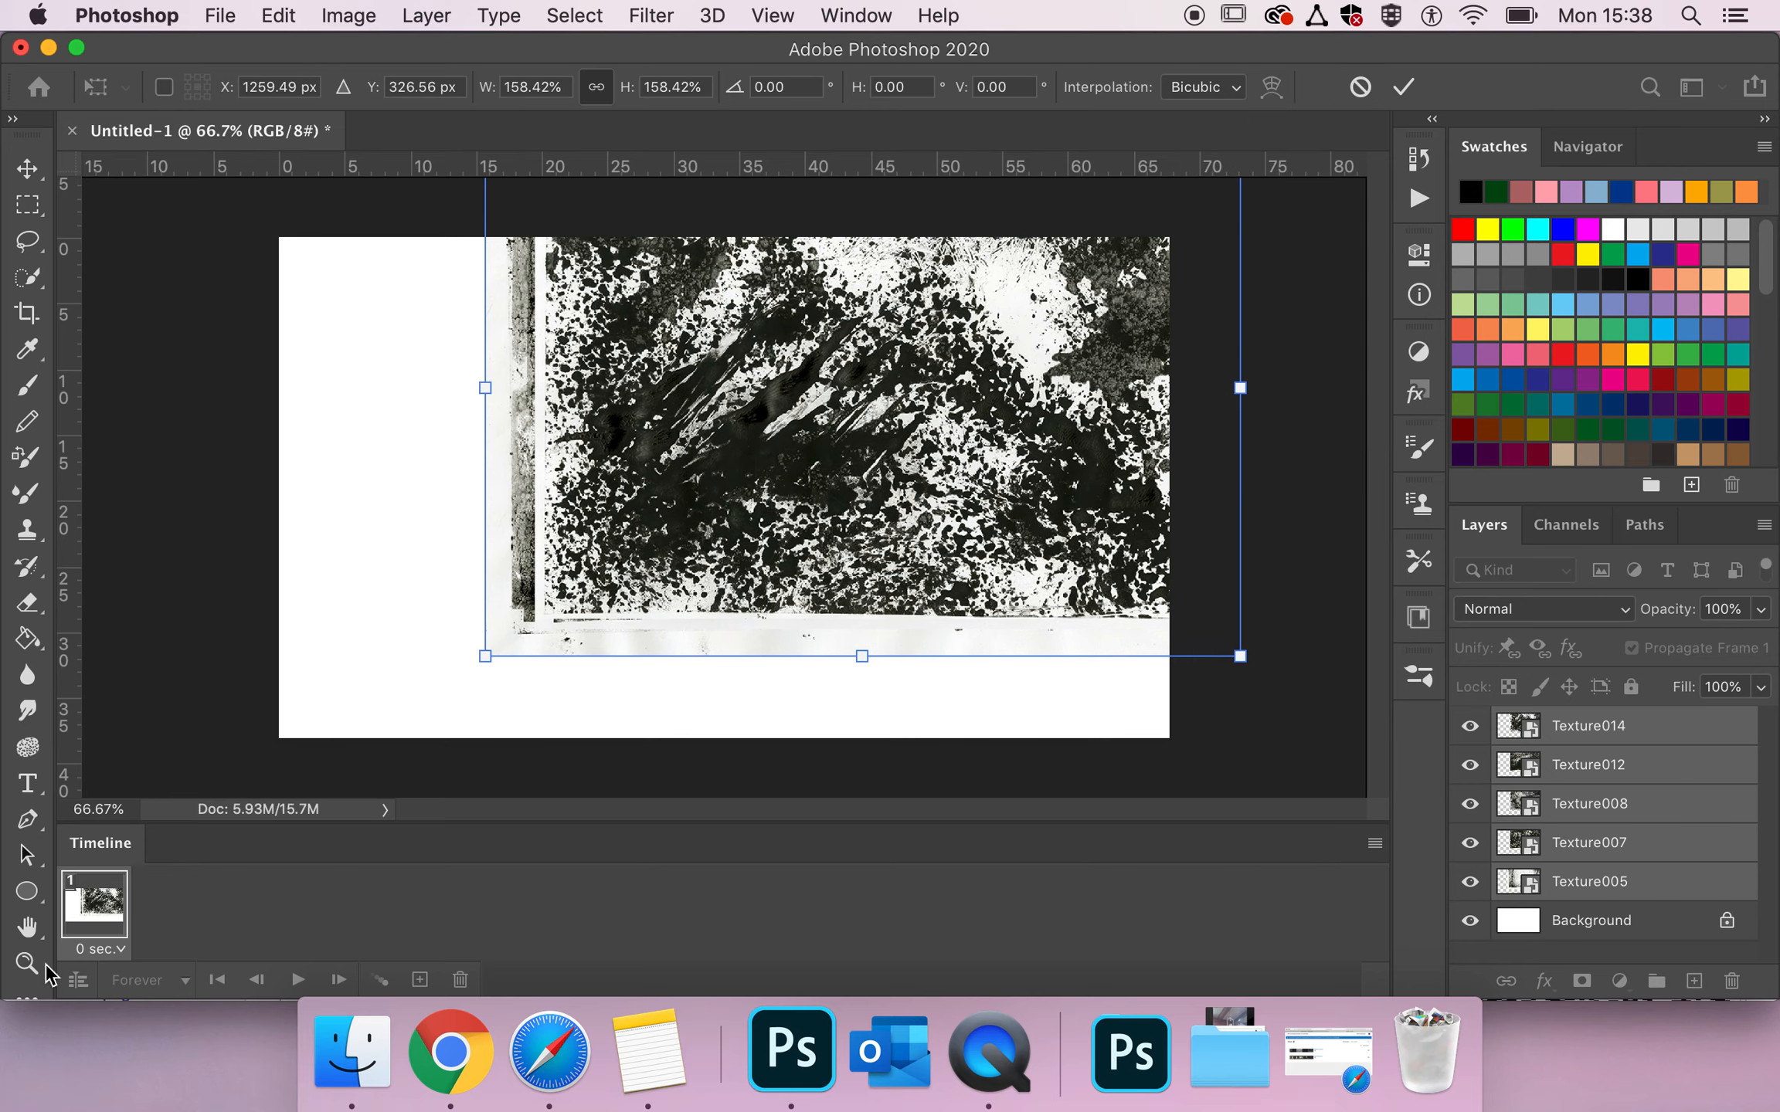
drag(480, 657, 168, 817)
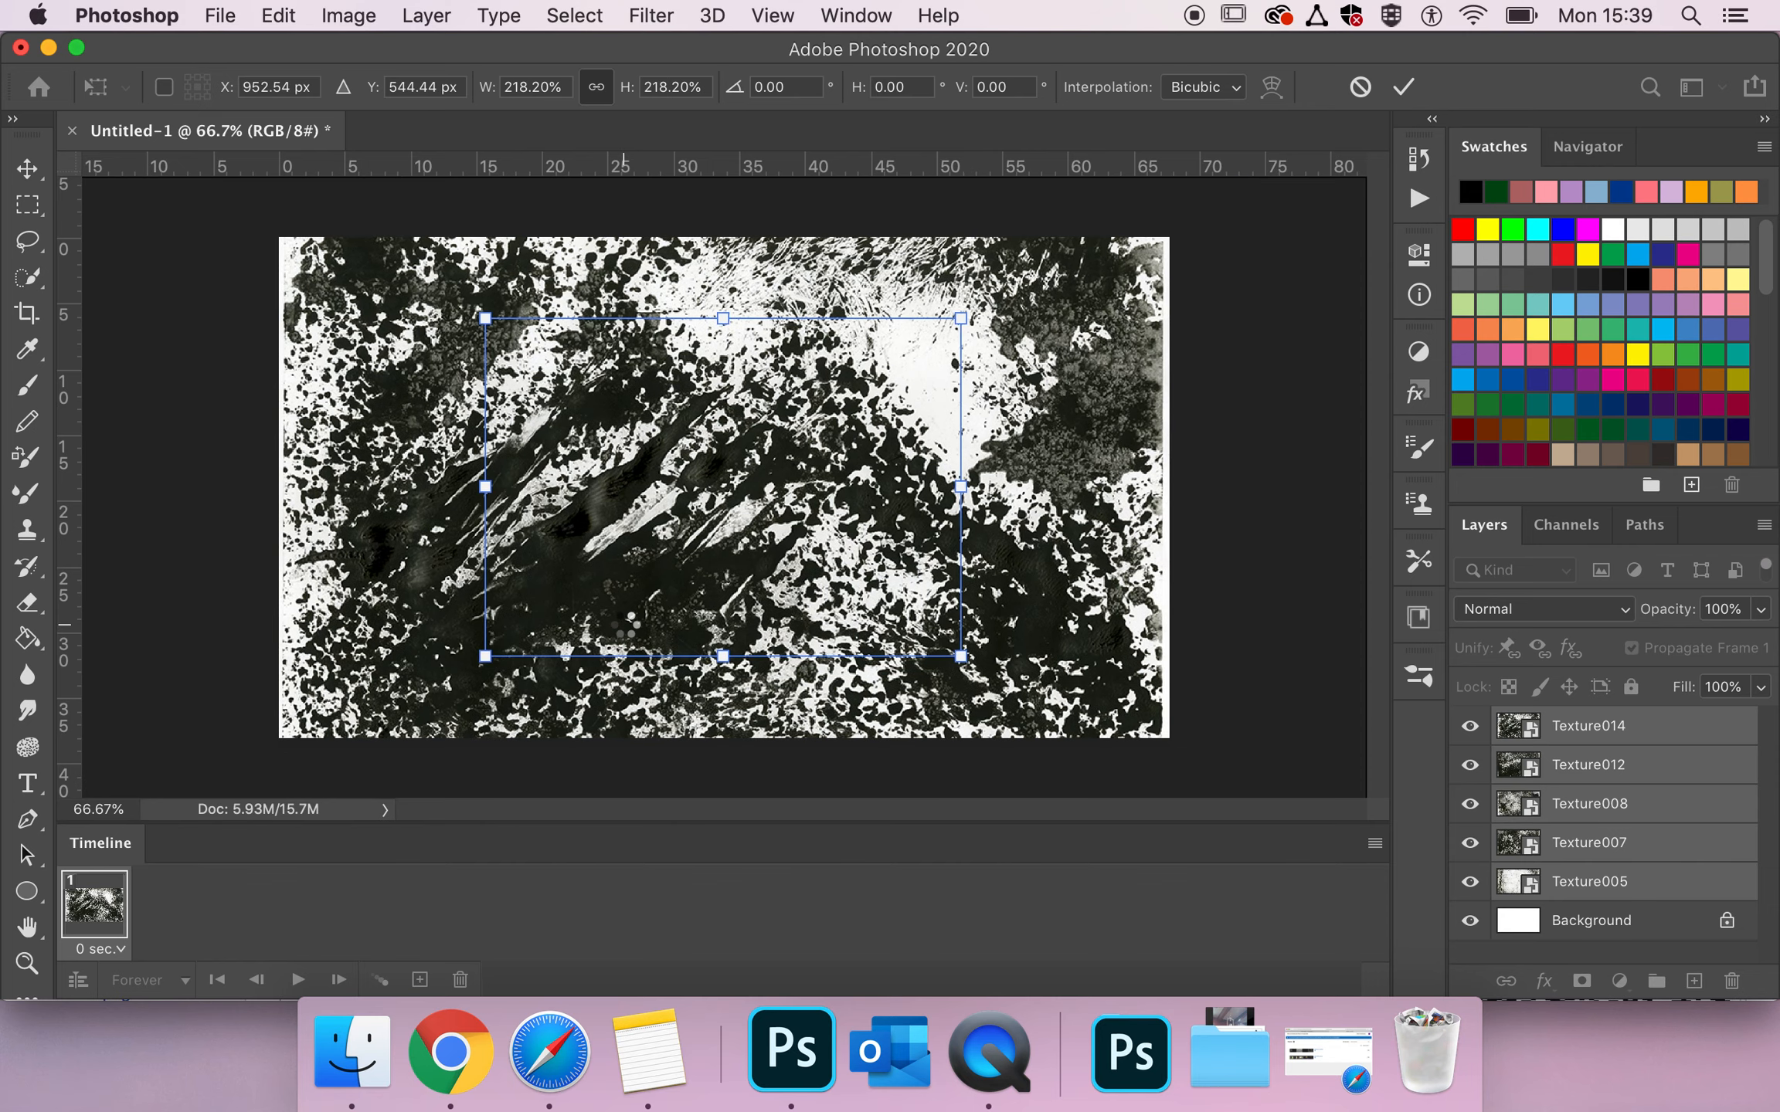
key(Return)
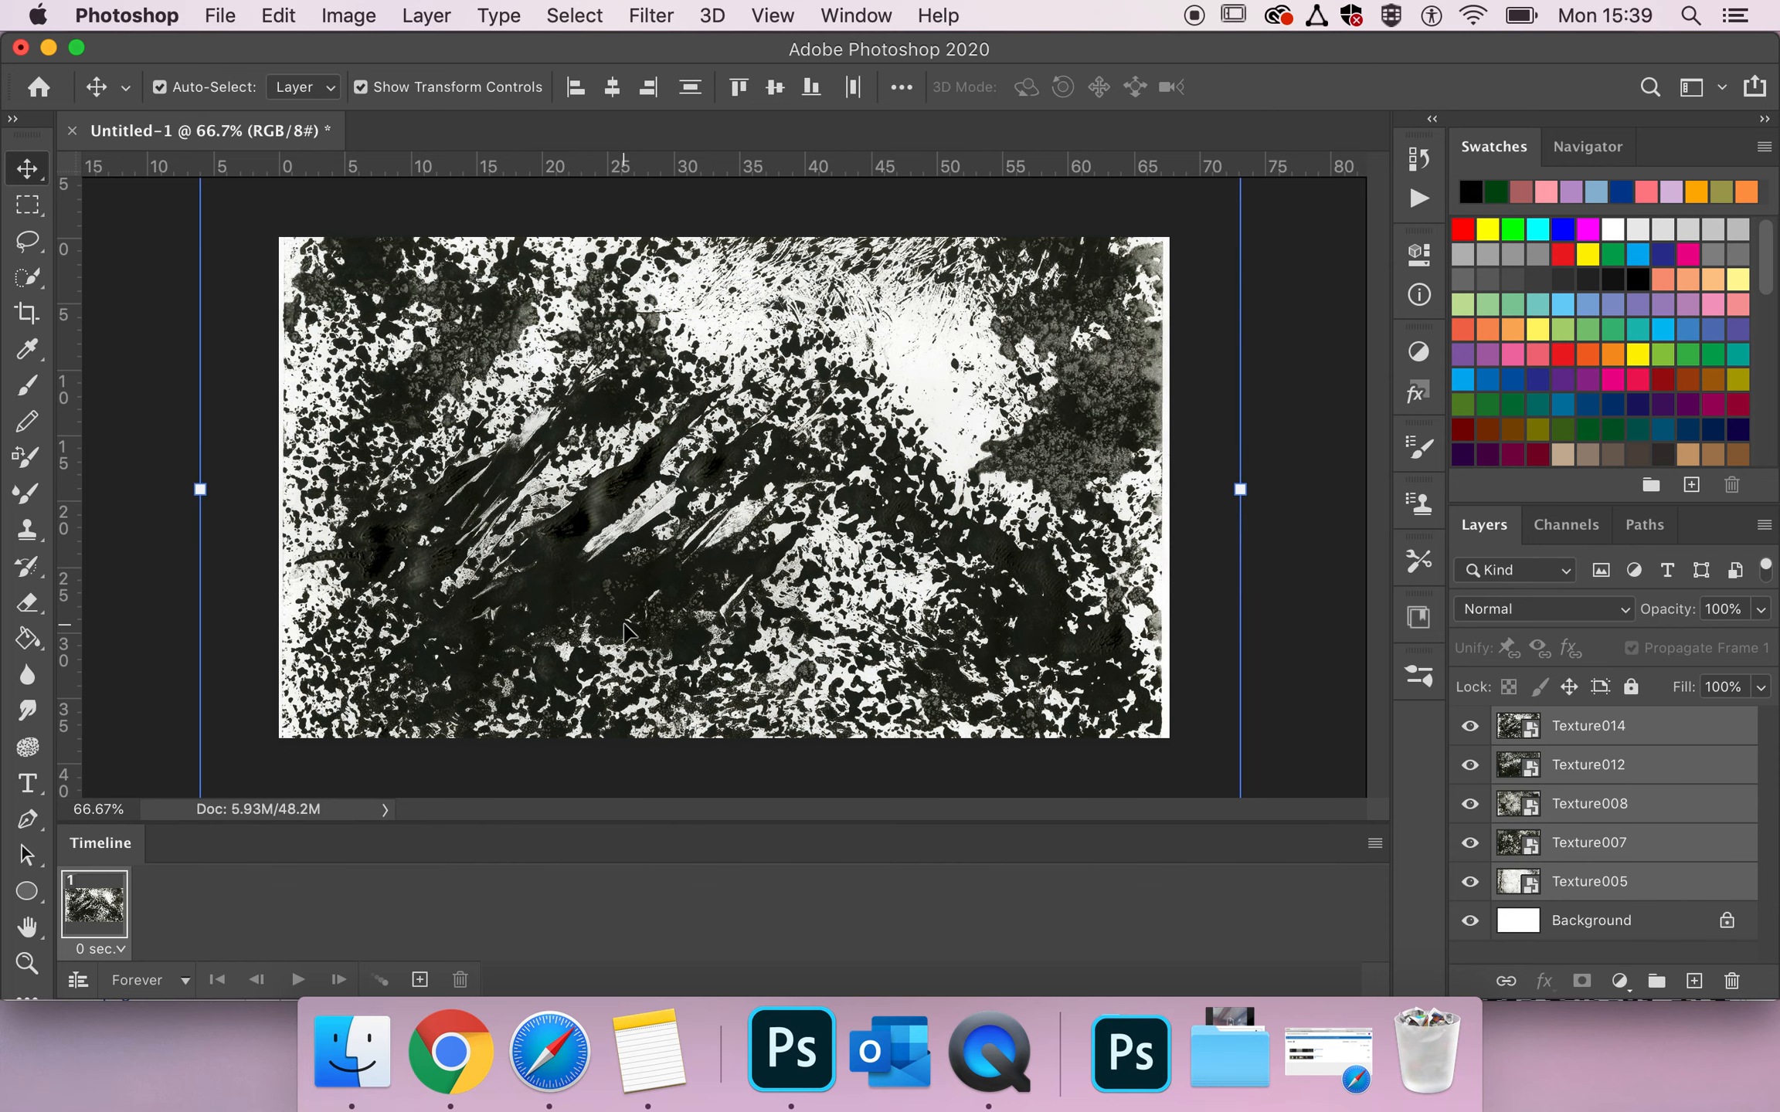
drag(1241, 489, 1264, 491)
drag(1034, 525, 1016, 532)
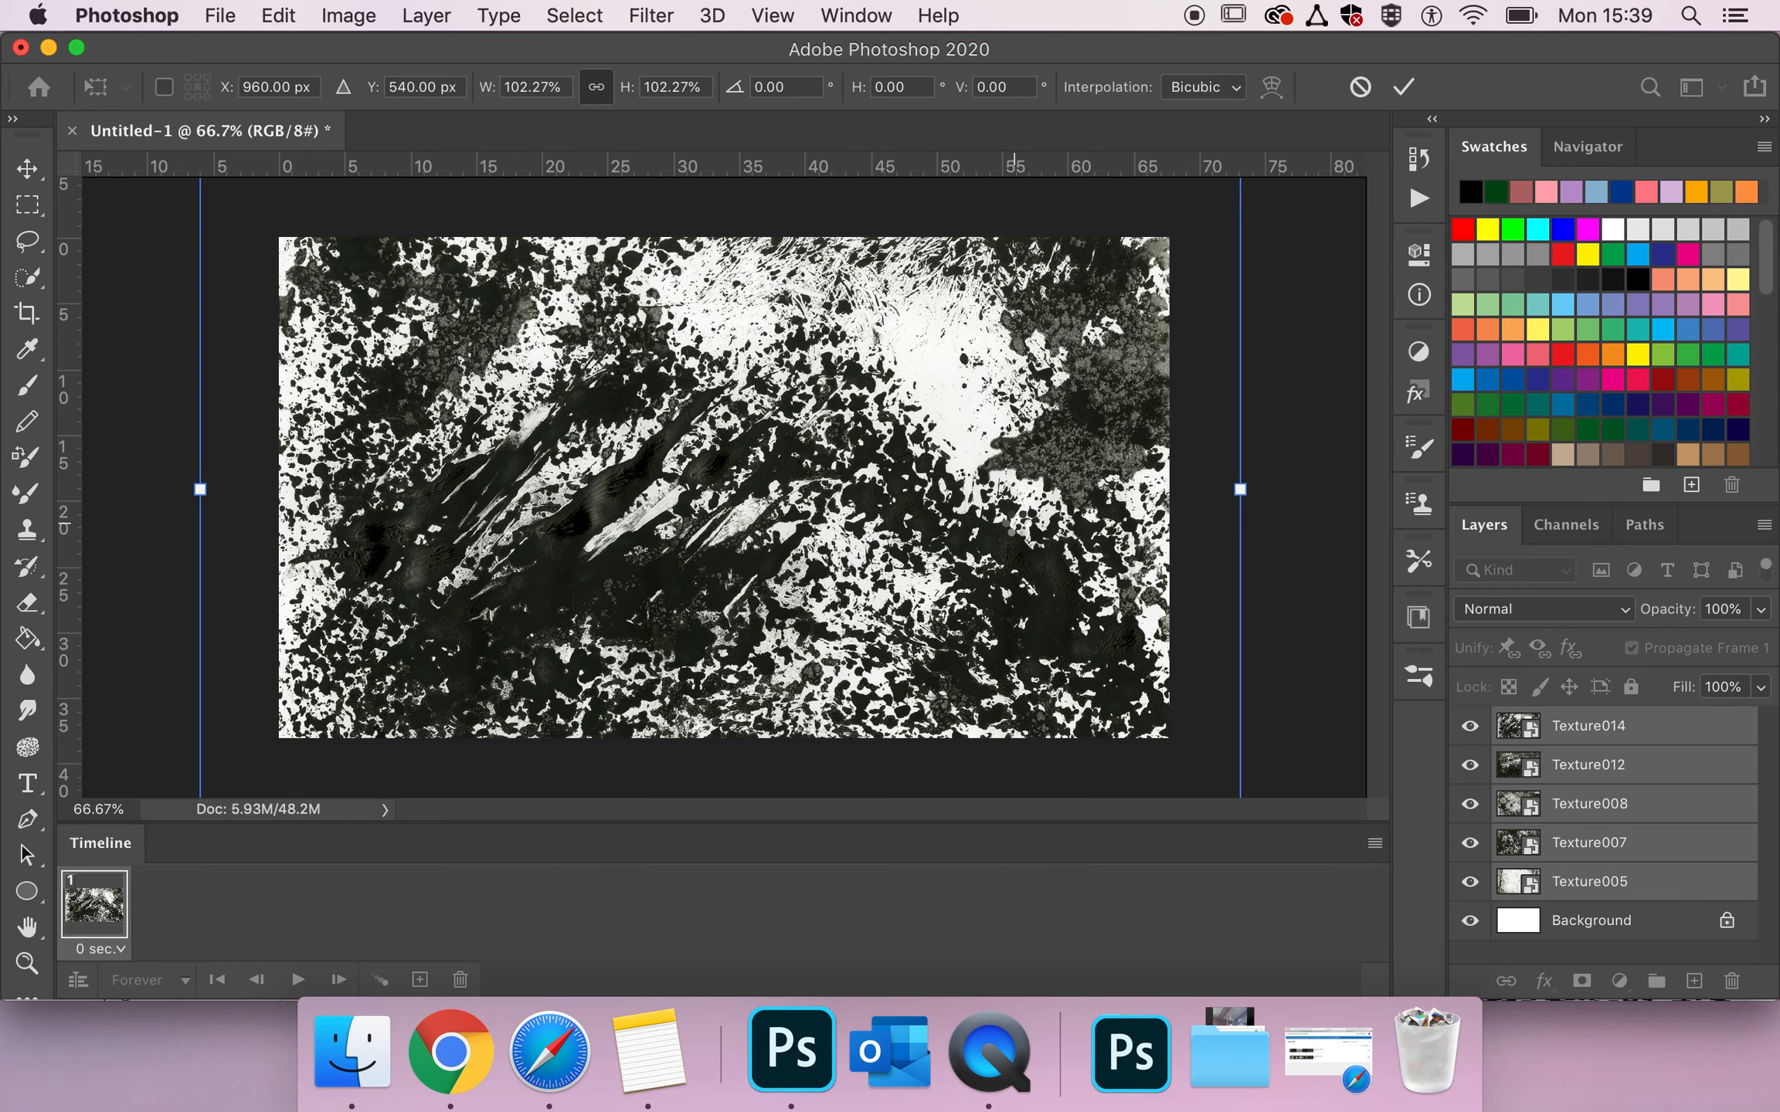
key(Return)
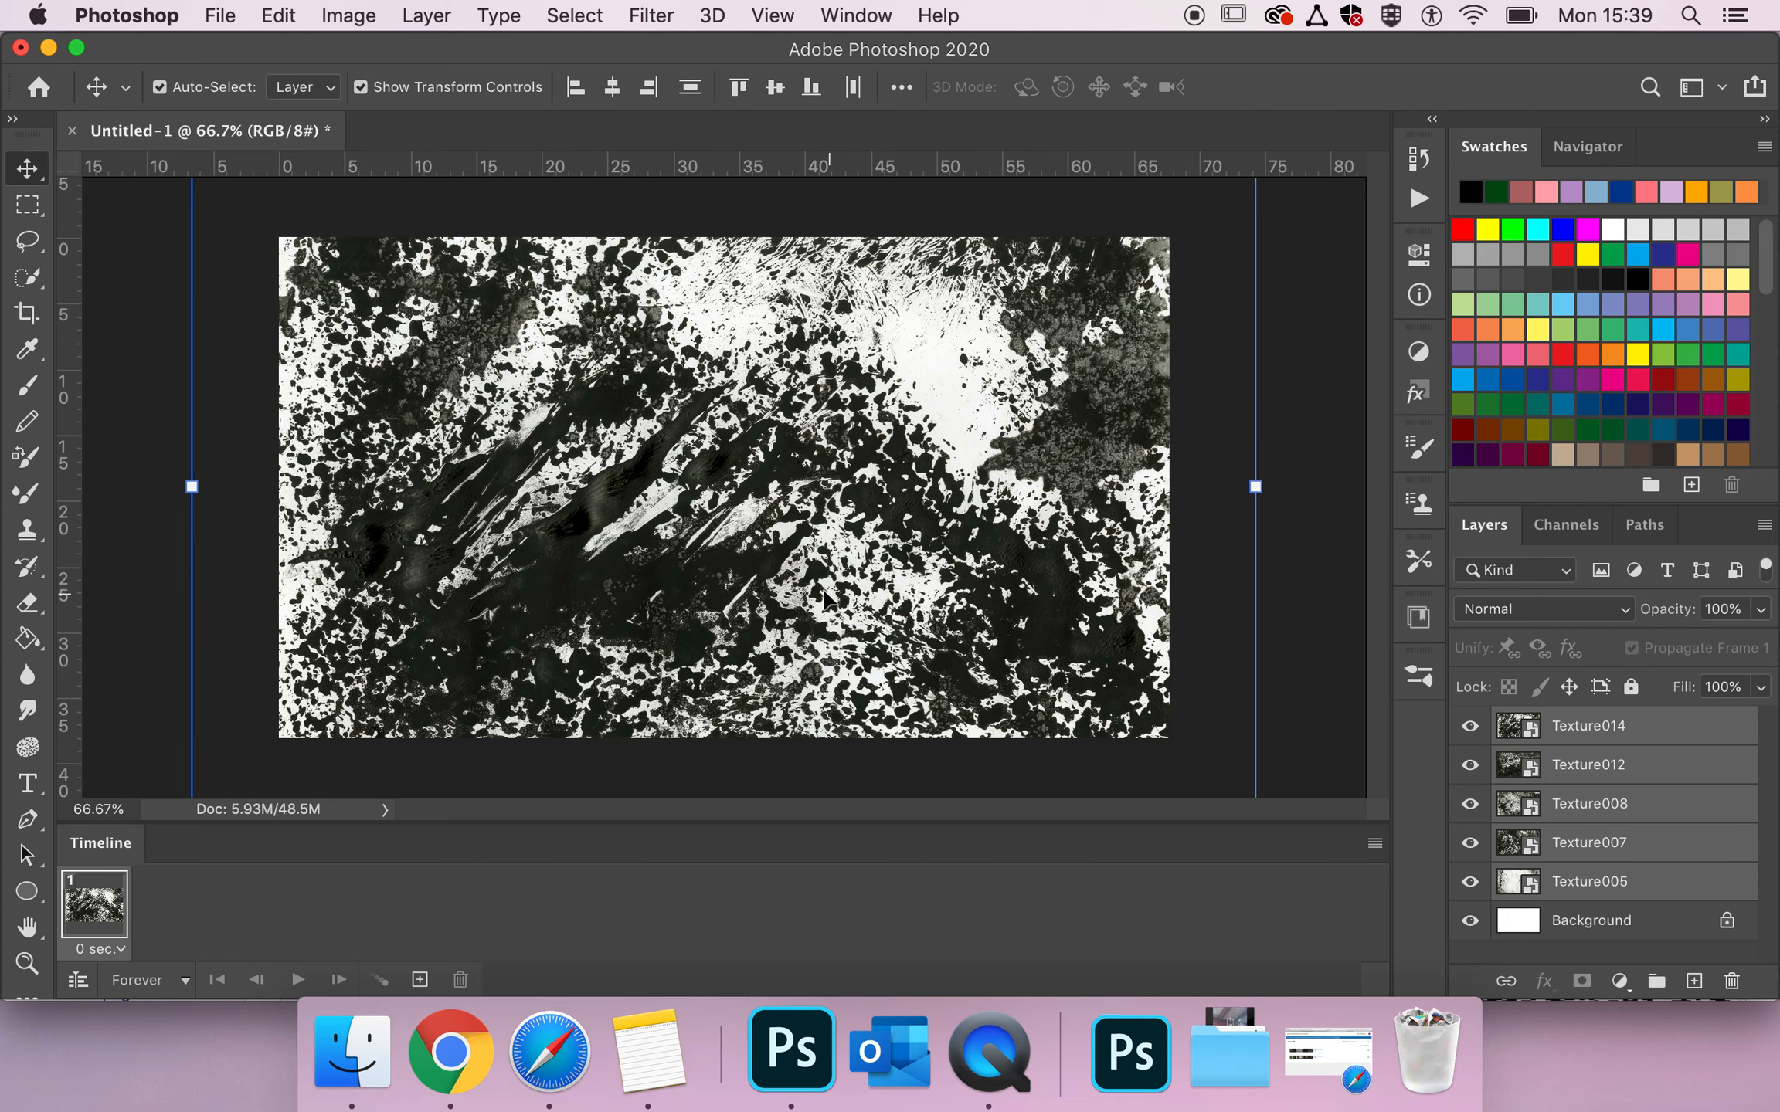
Make Texture005 the only visible texture layer in the first animation frame and set the frame delay to 0.2 seconds.
click(1643, 732)
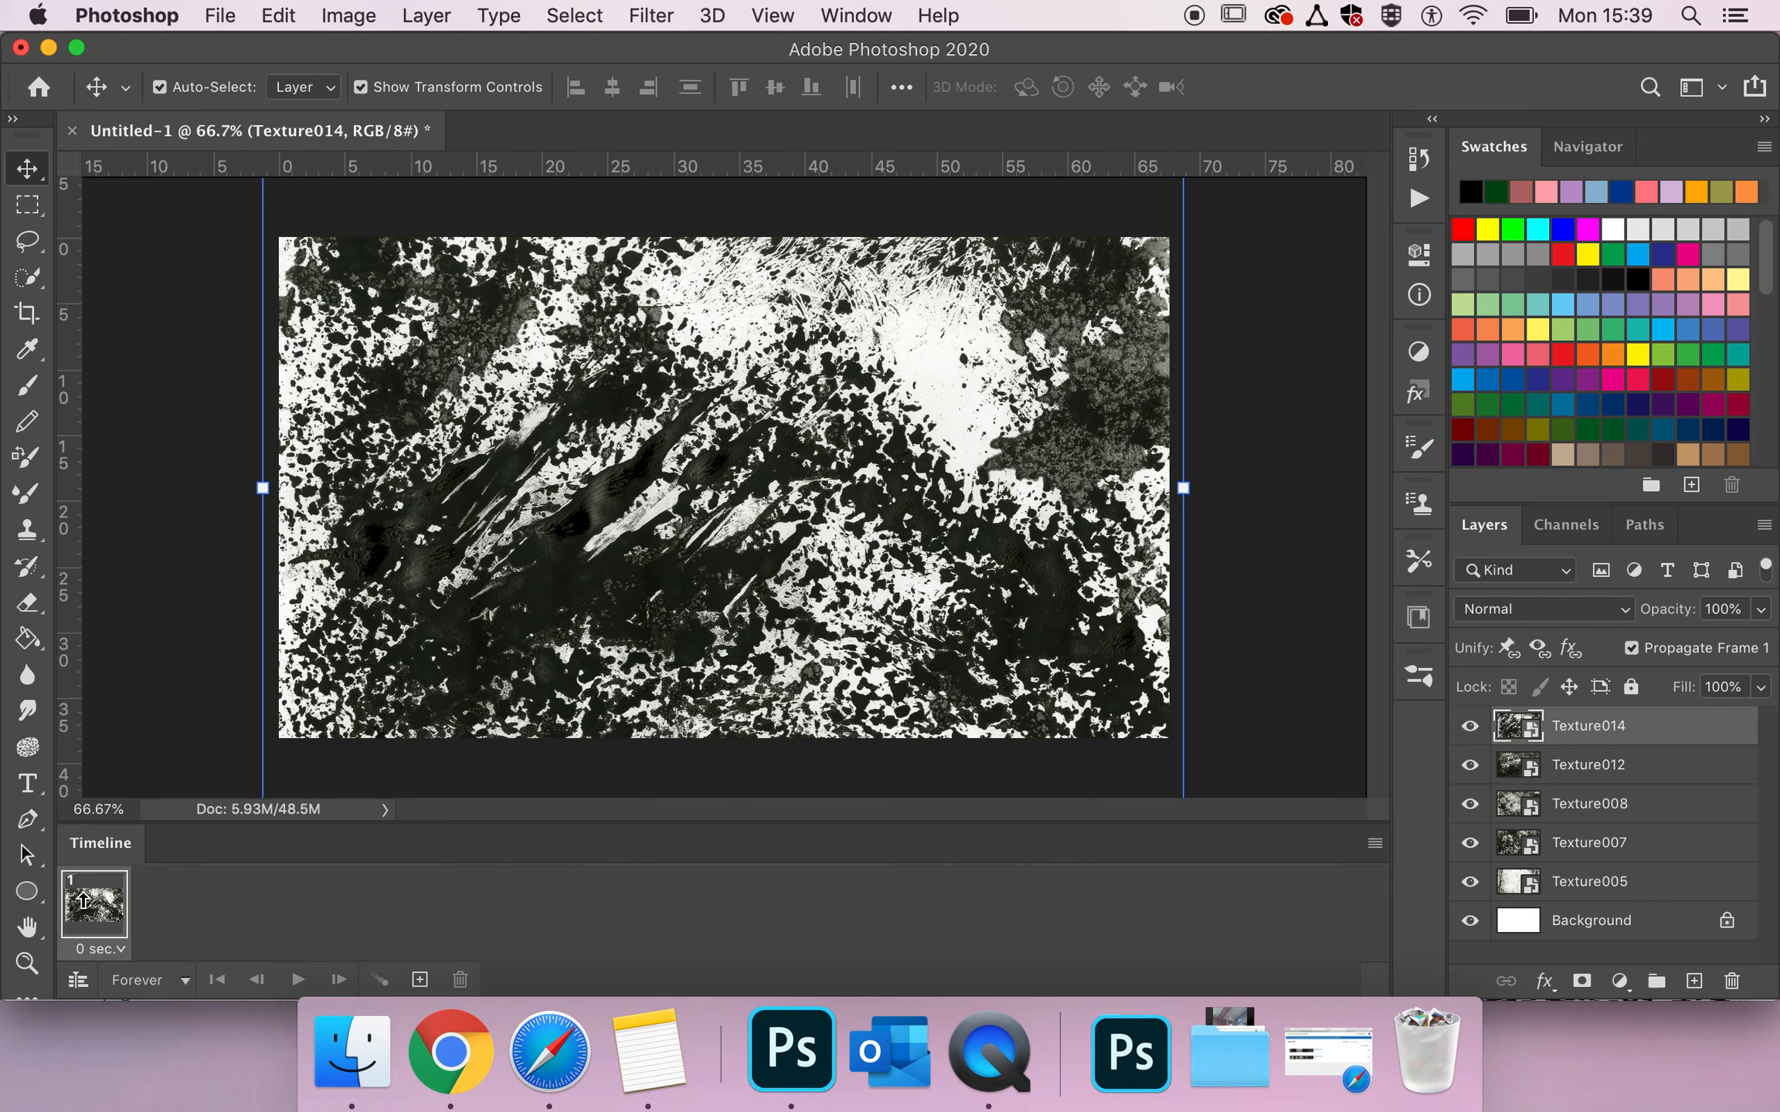
click(1470, 726)
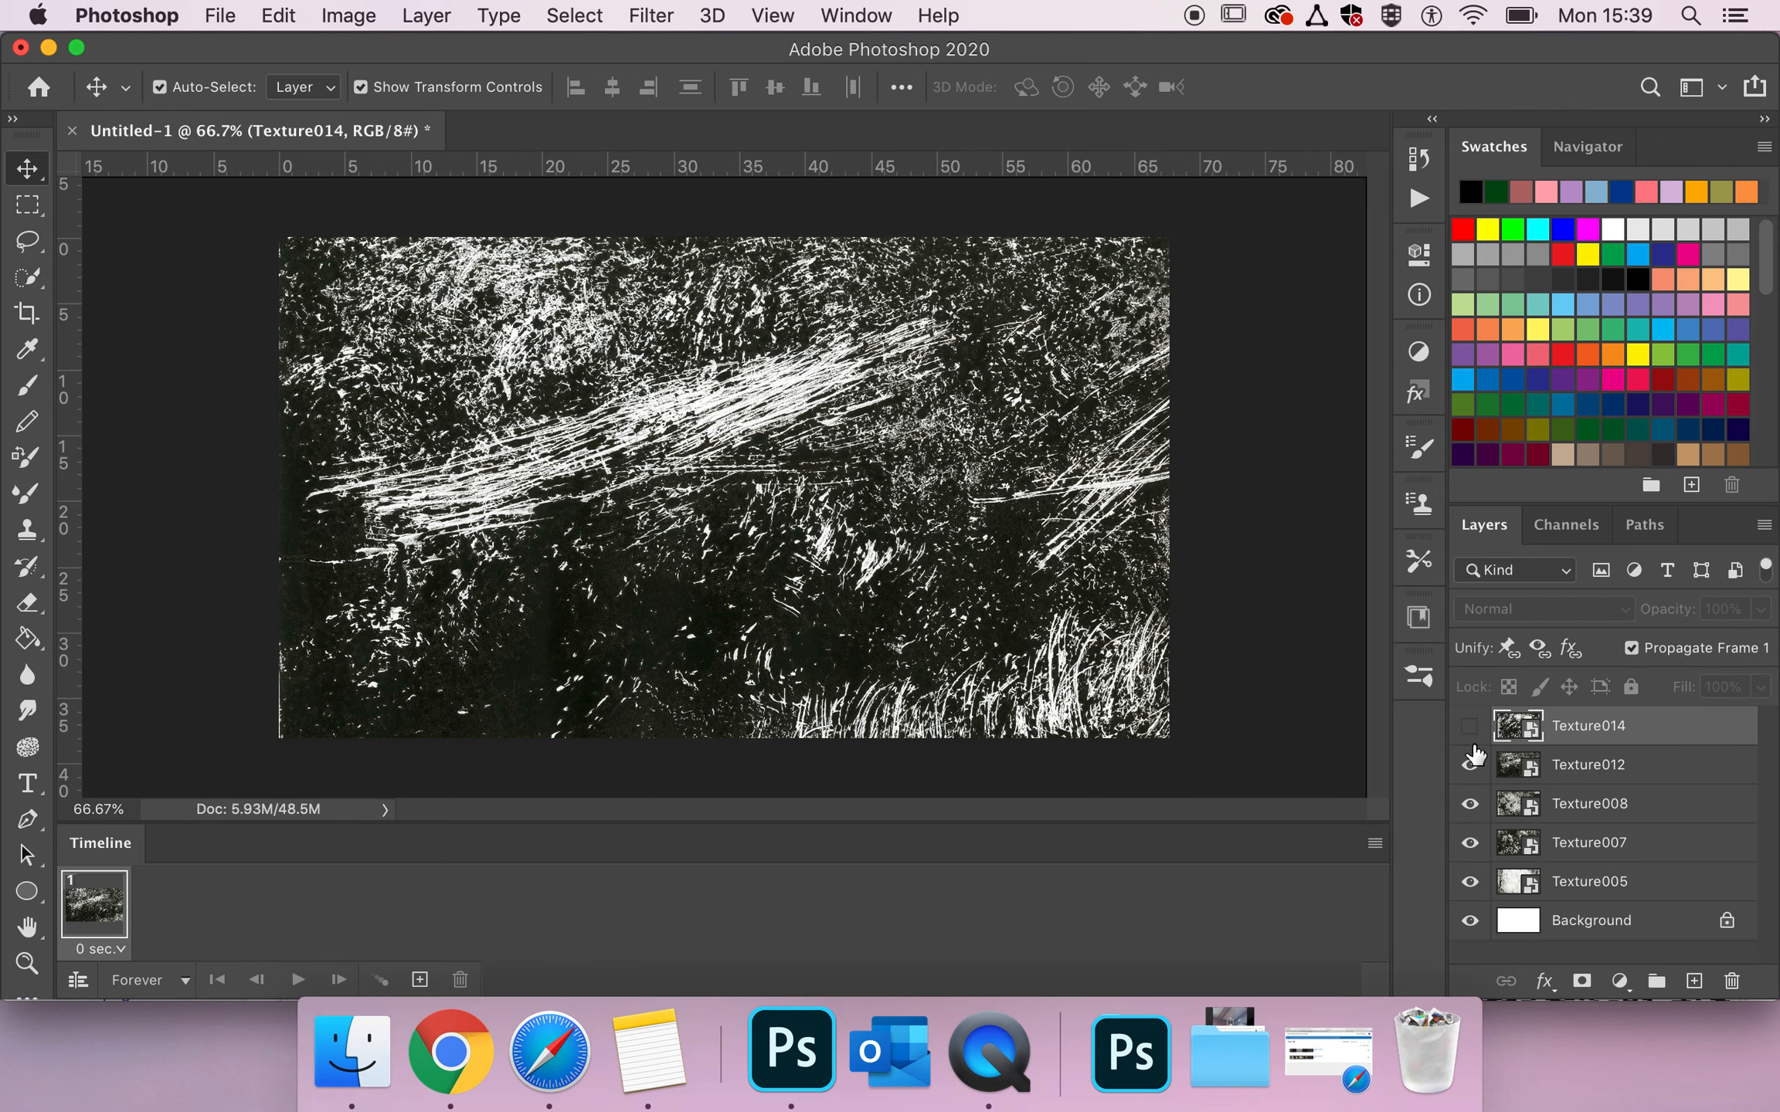
click(1470, 766)
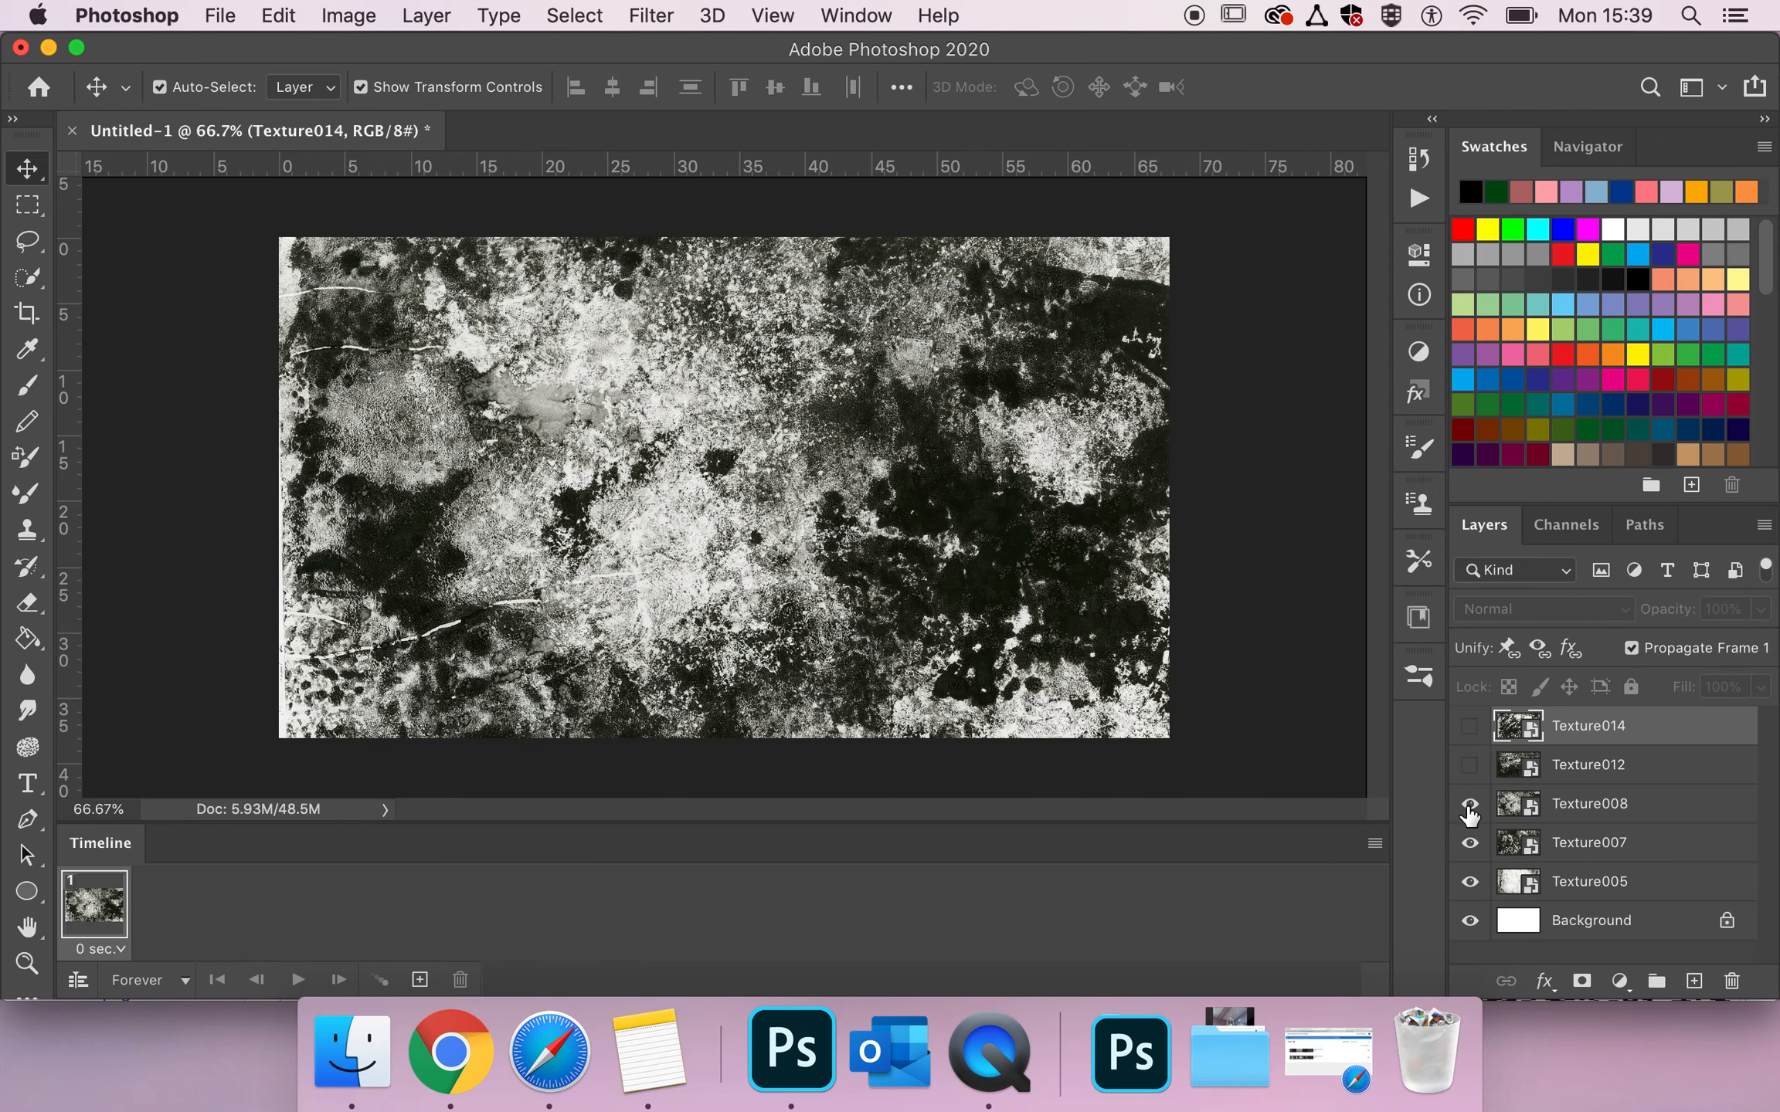
click(1469, 808)
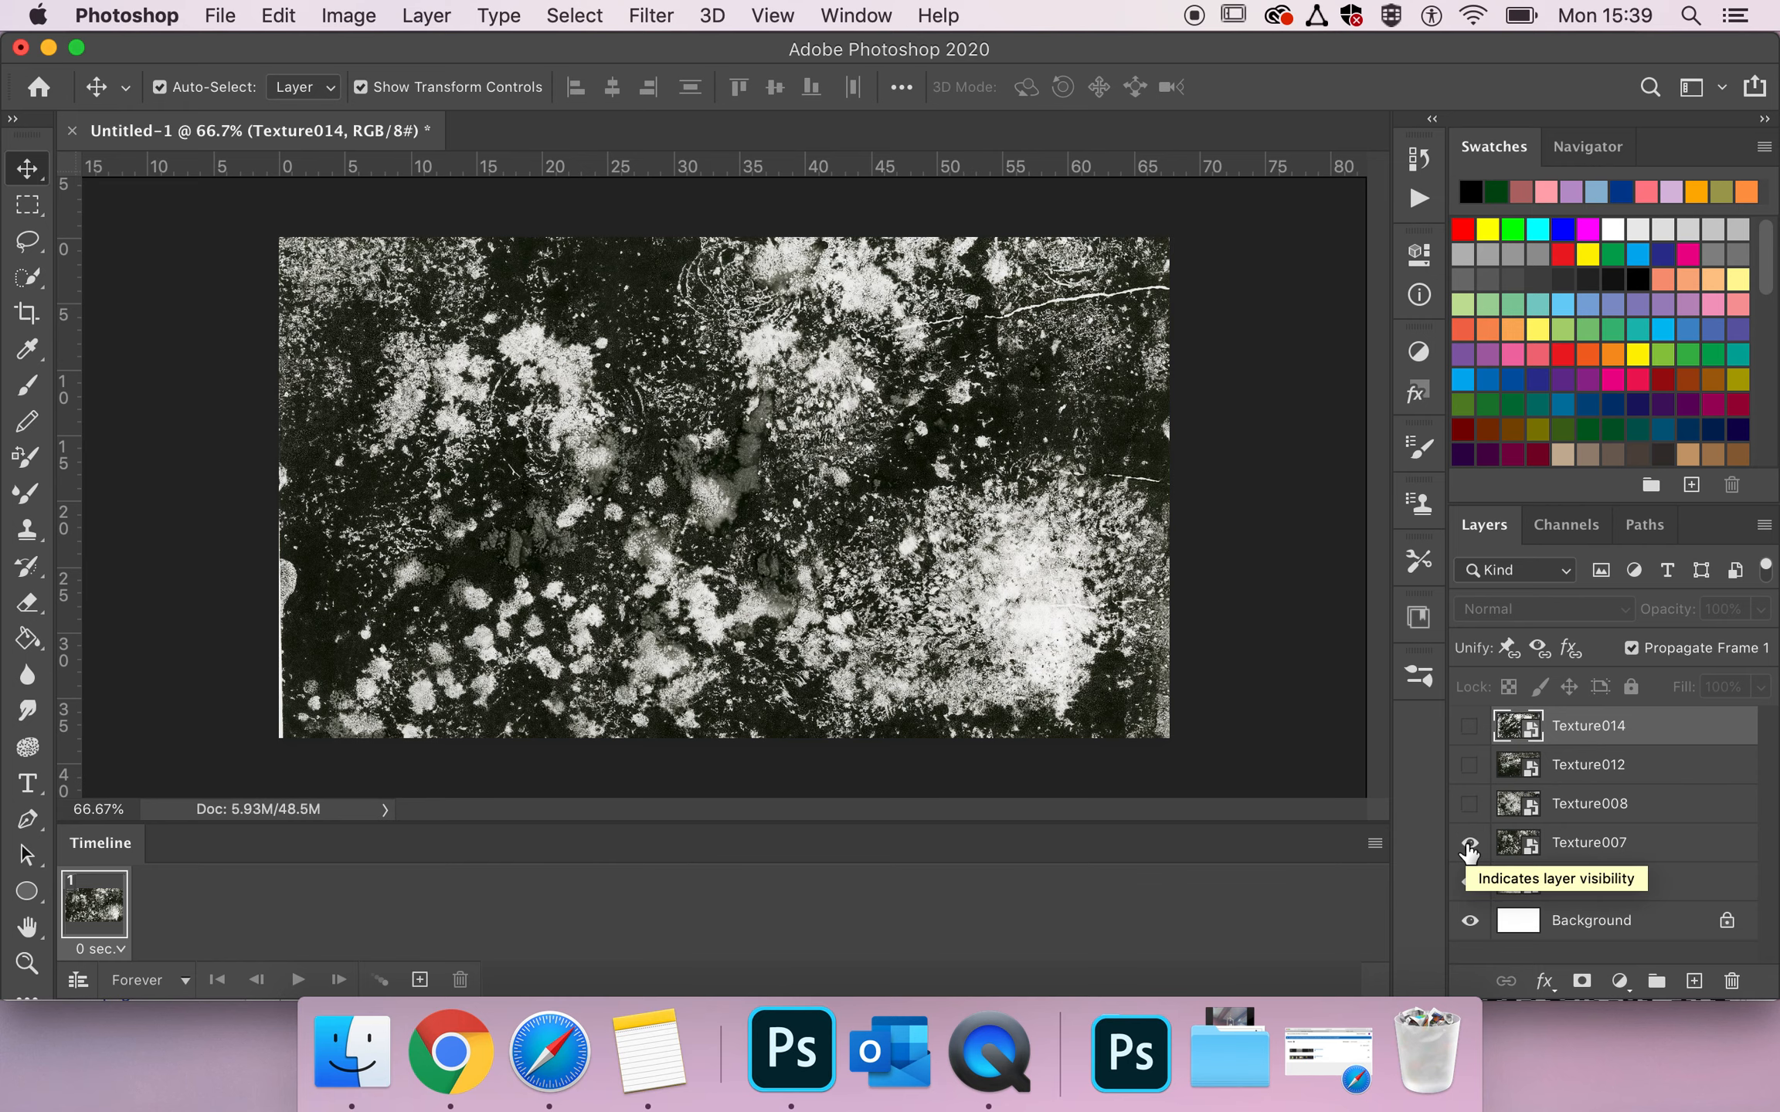
click(1469, 845)
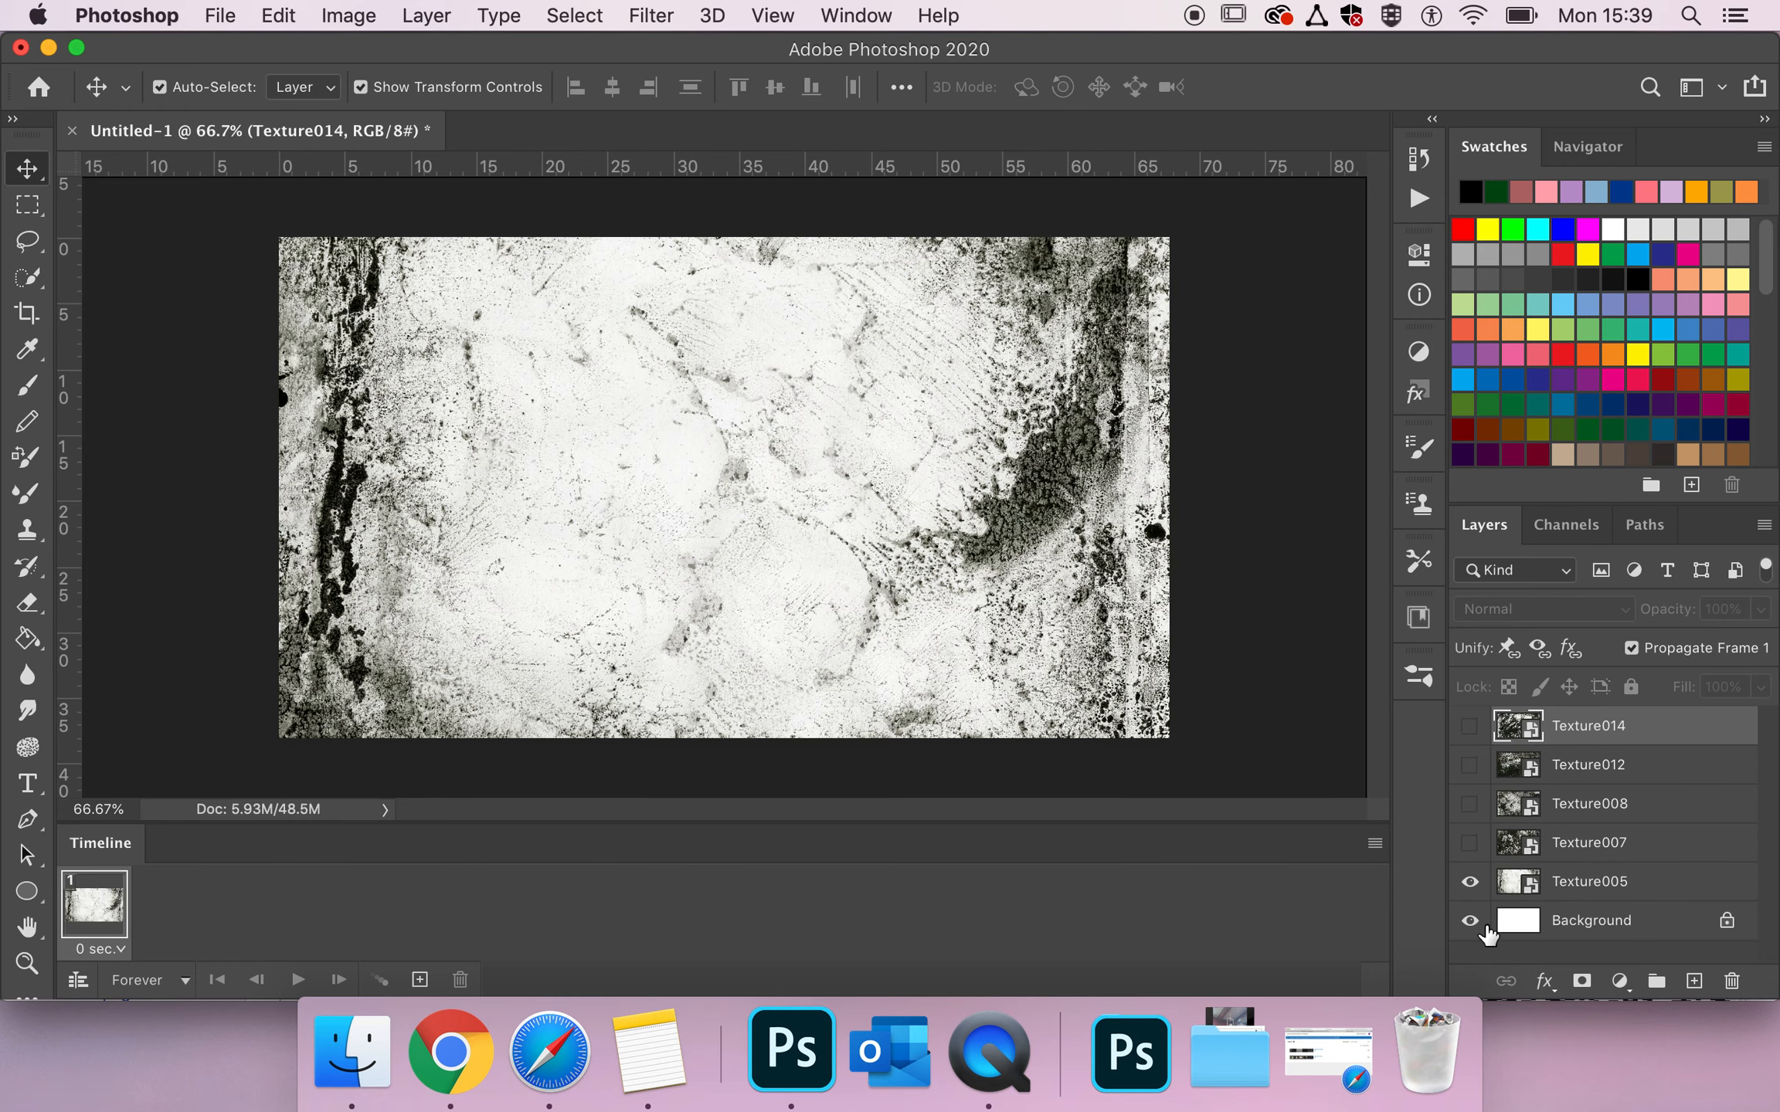
click(1592, 885)
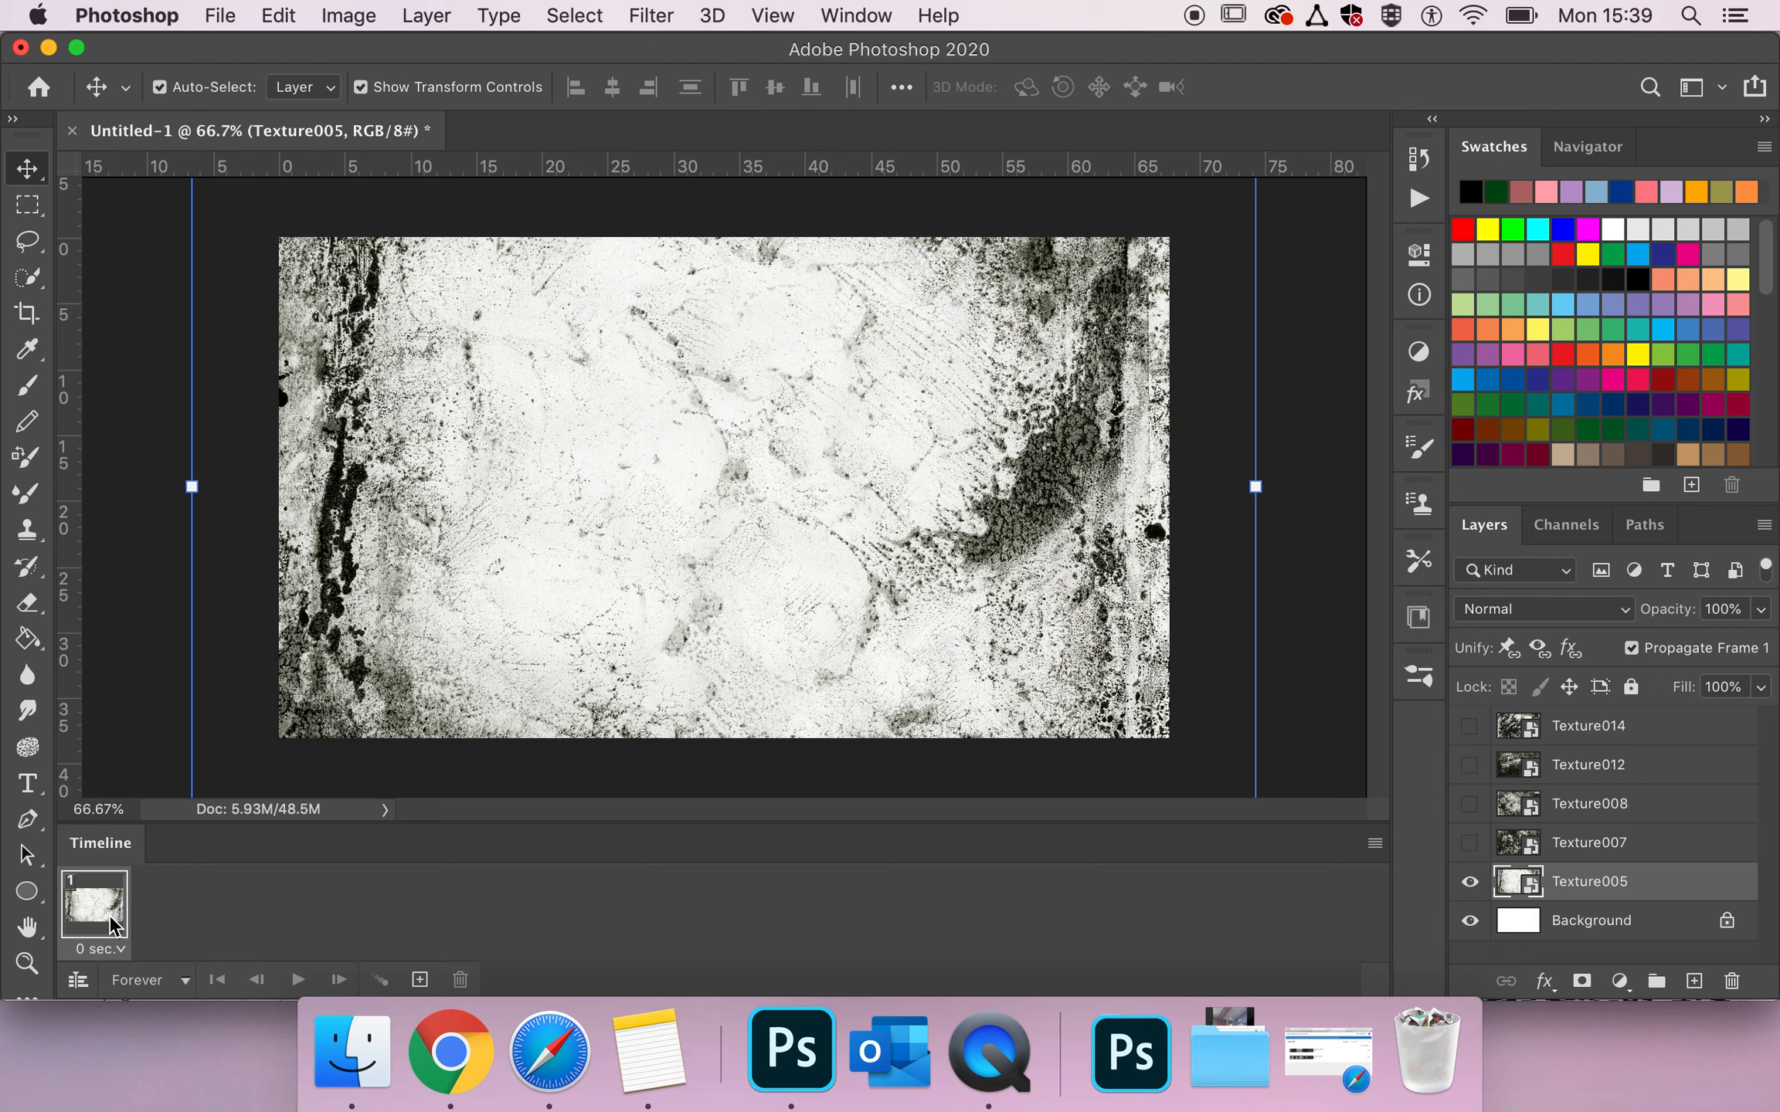
click(119, 954)
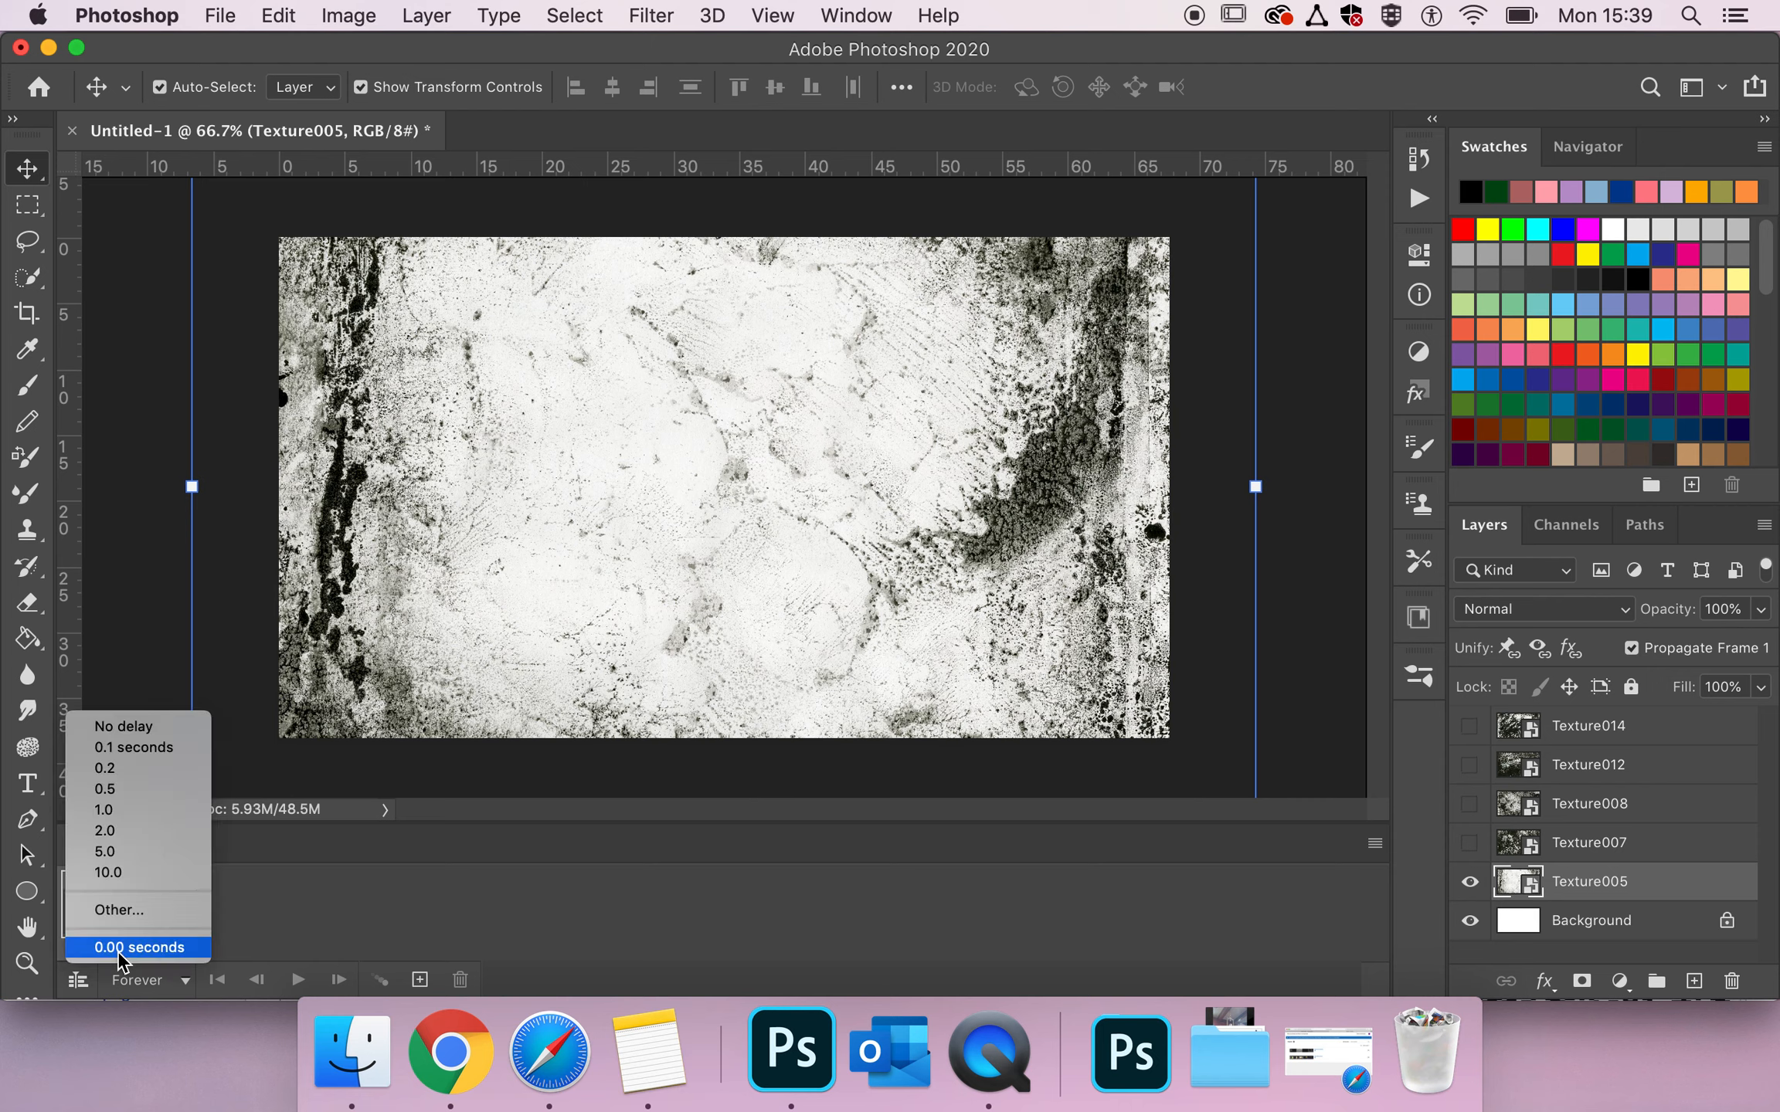
click(146, 769)
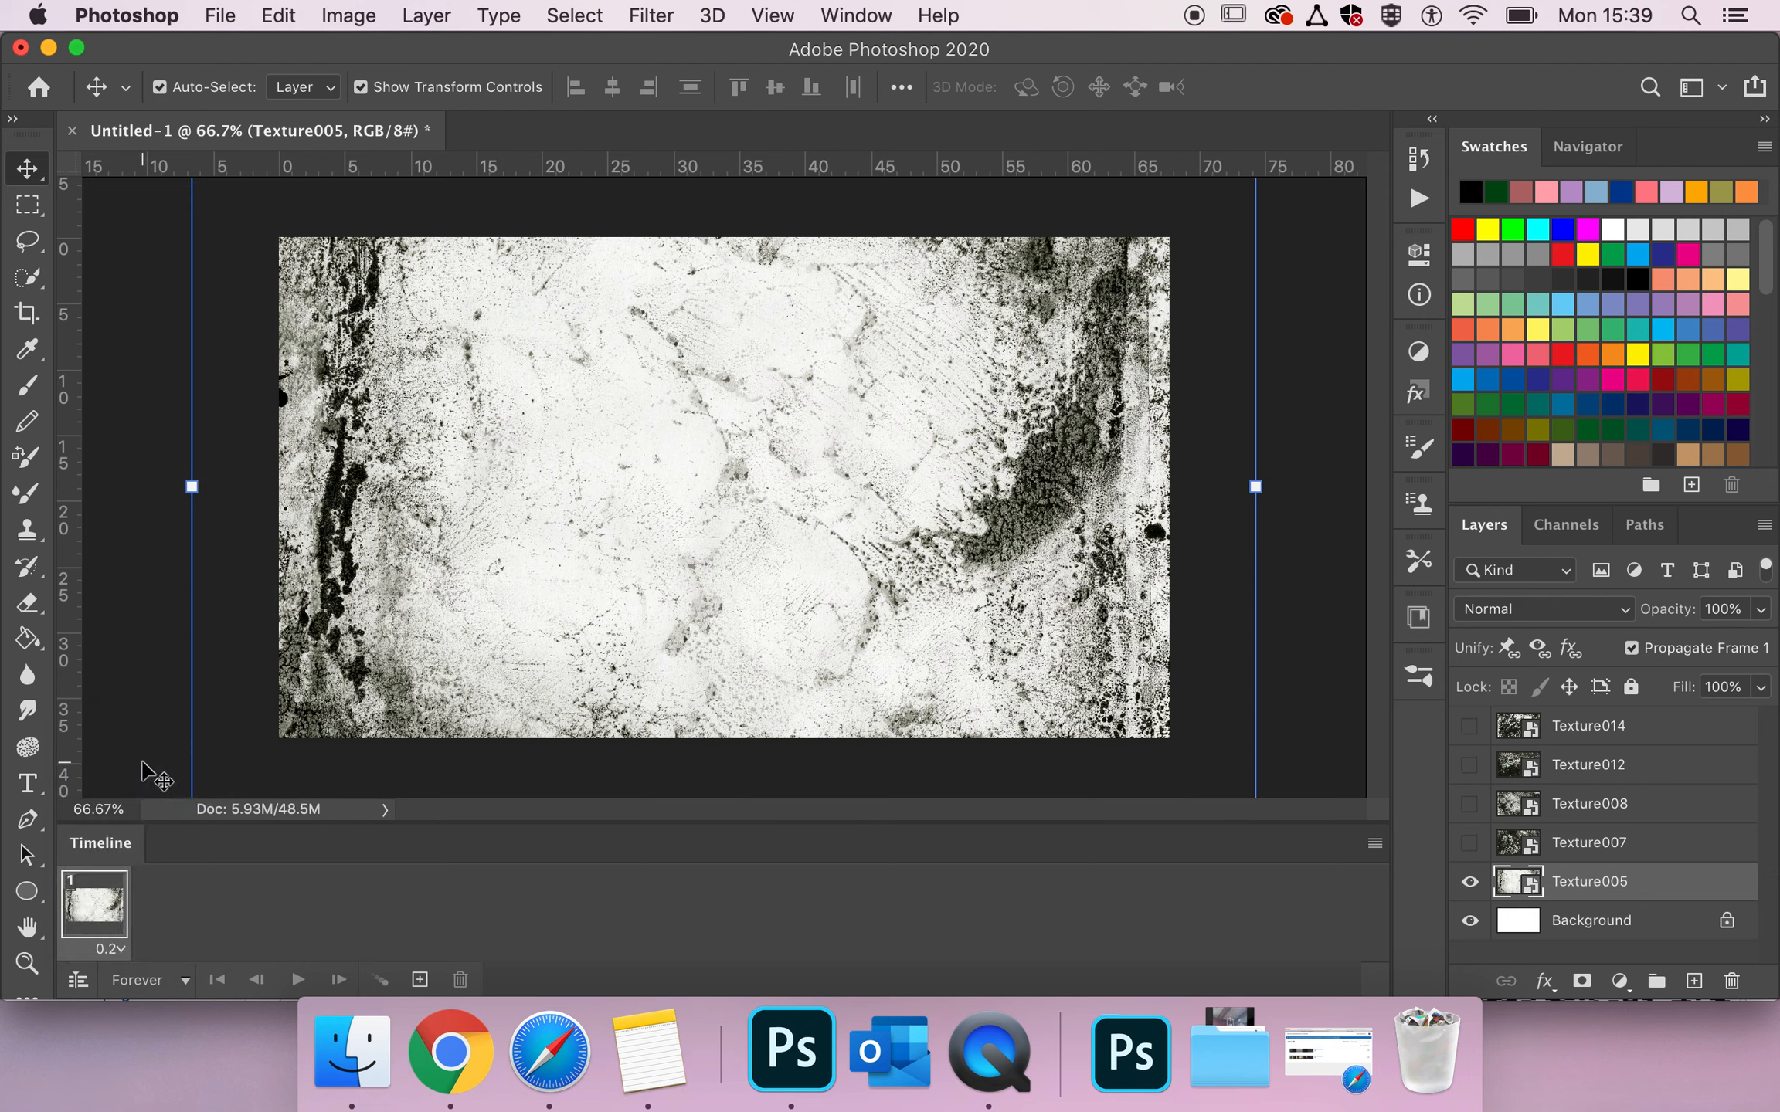
Add a second animation frame that shows Texture007 instead of Texture005, and preview the two-frame playback.
click(419, 980)
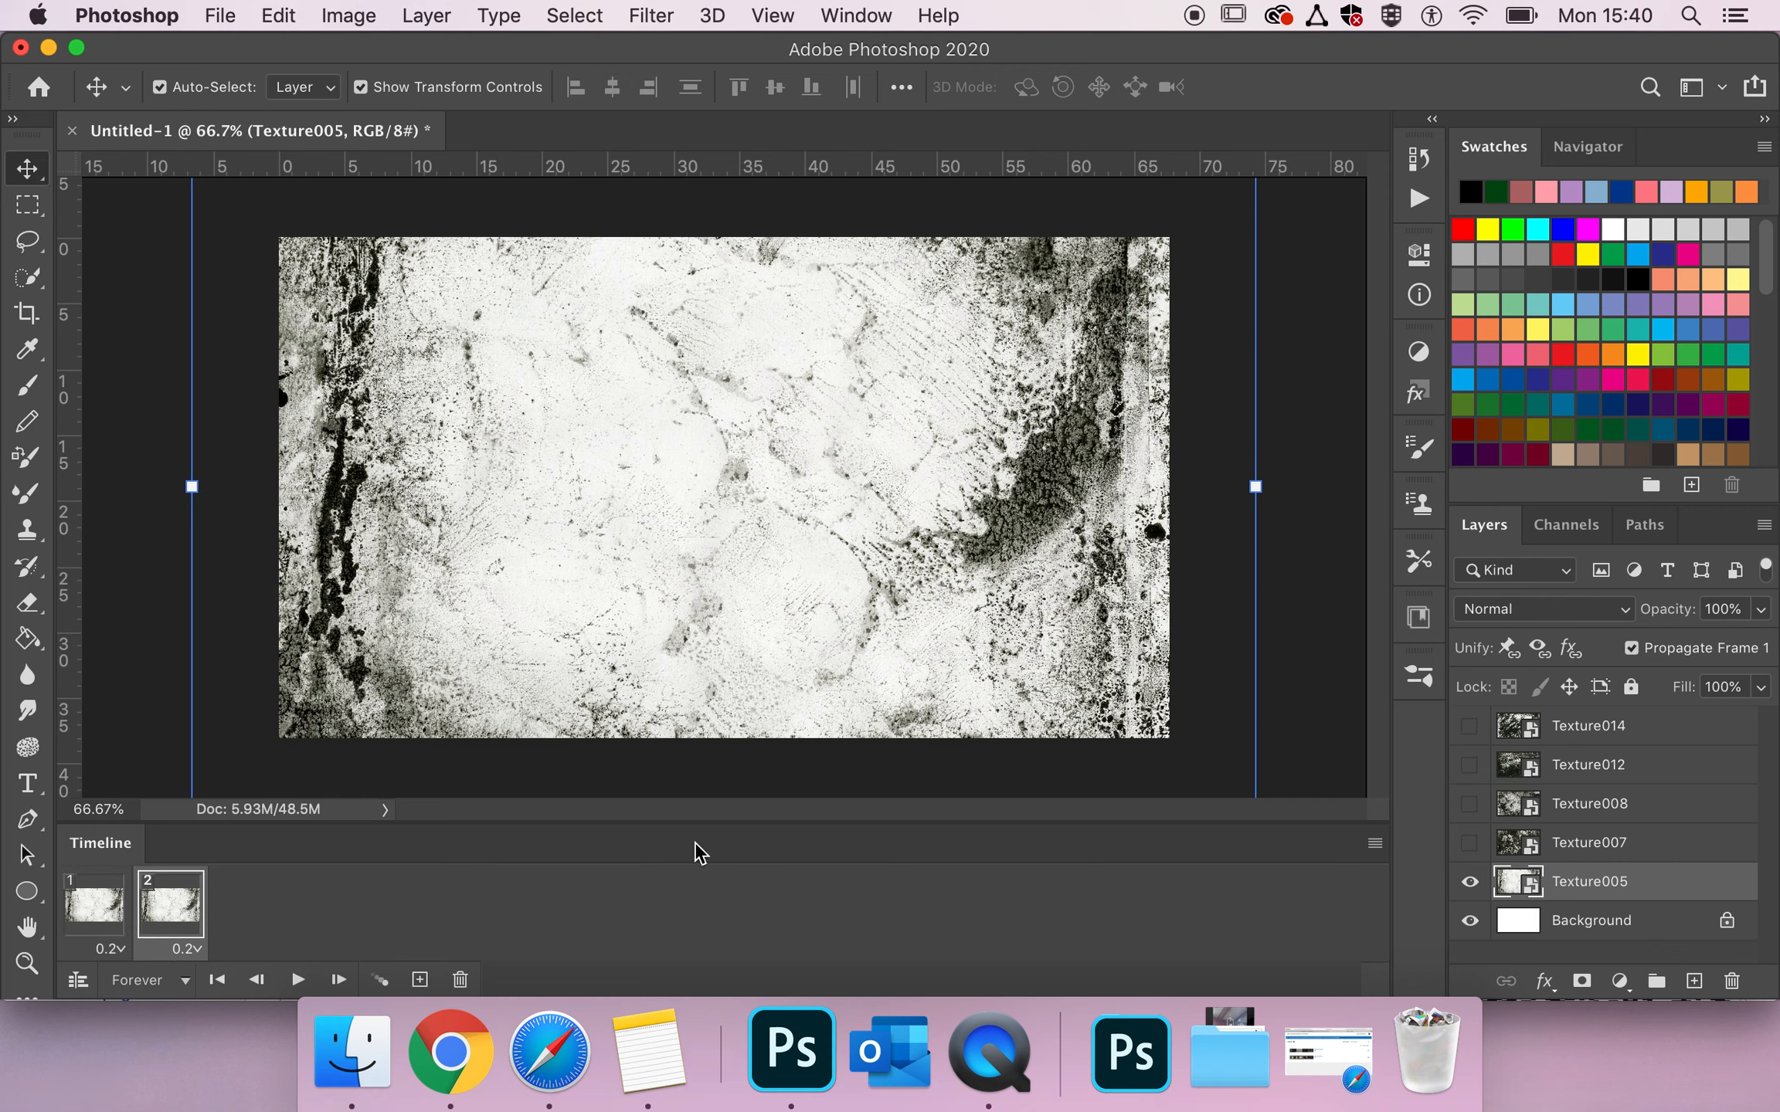
click(100, 912)
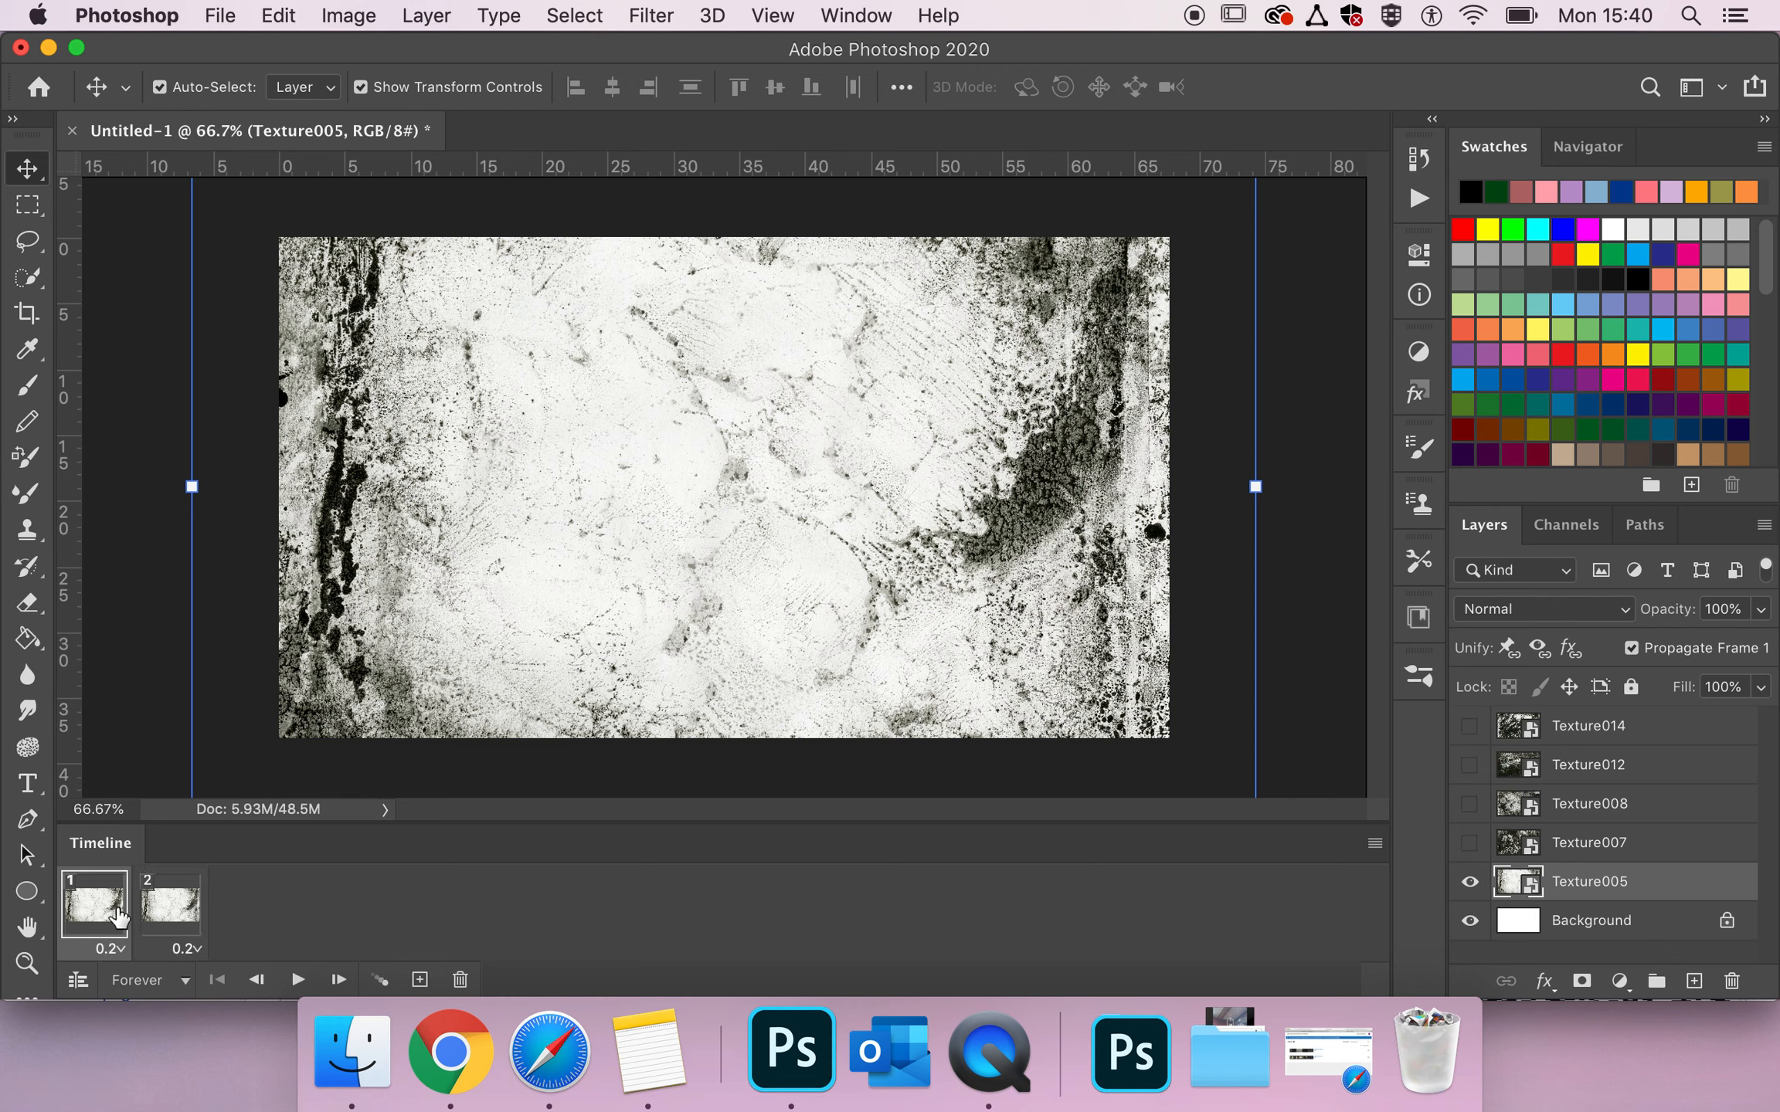
click(169, 917)
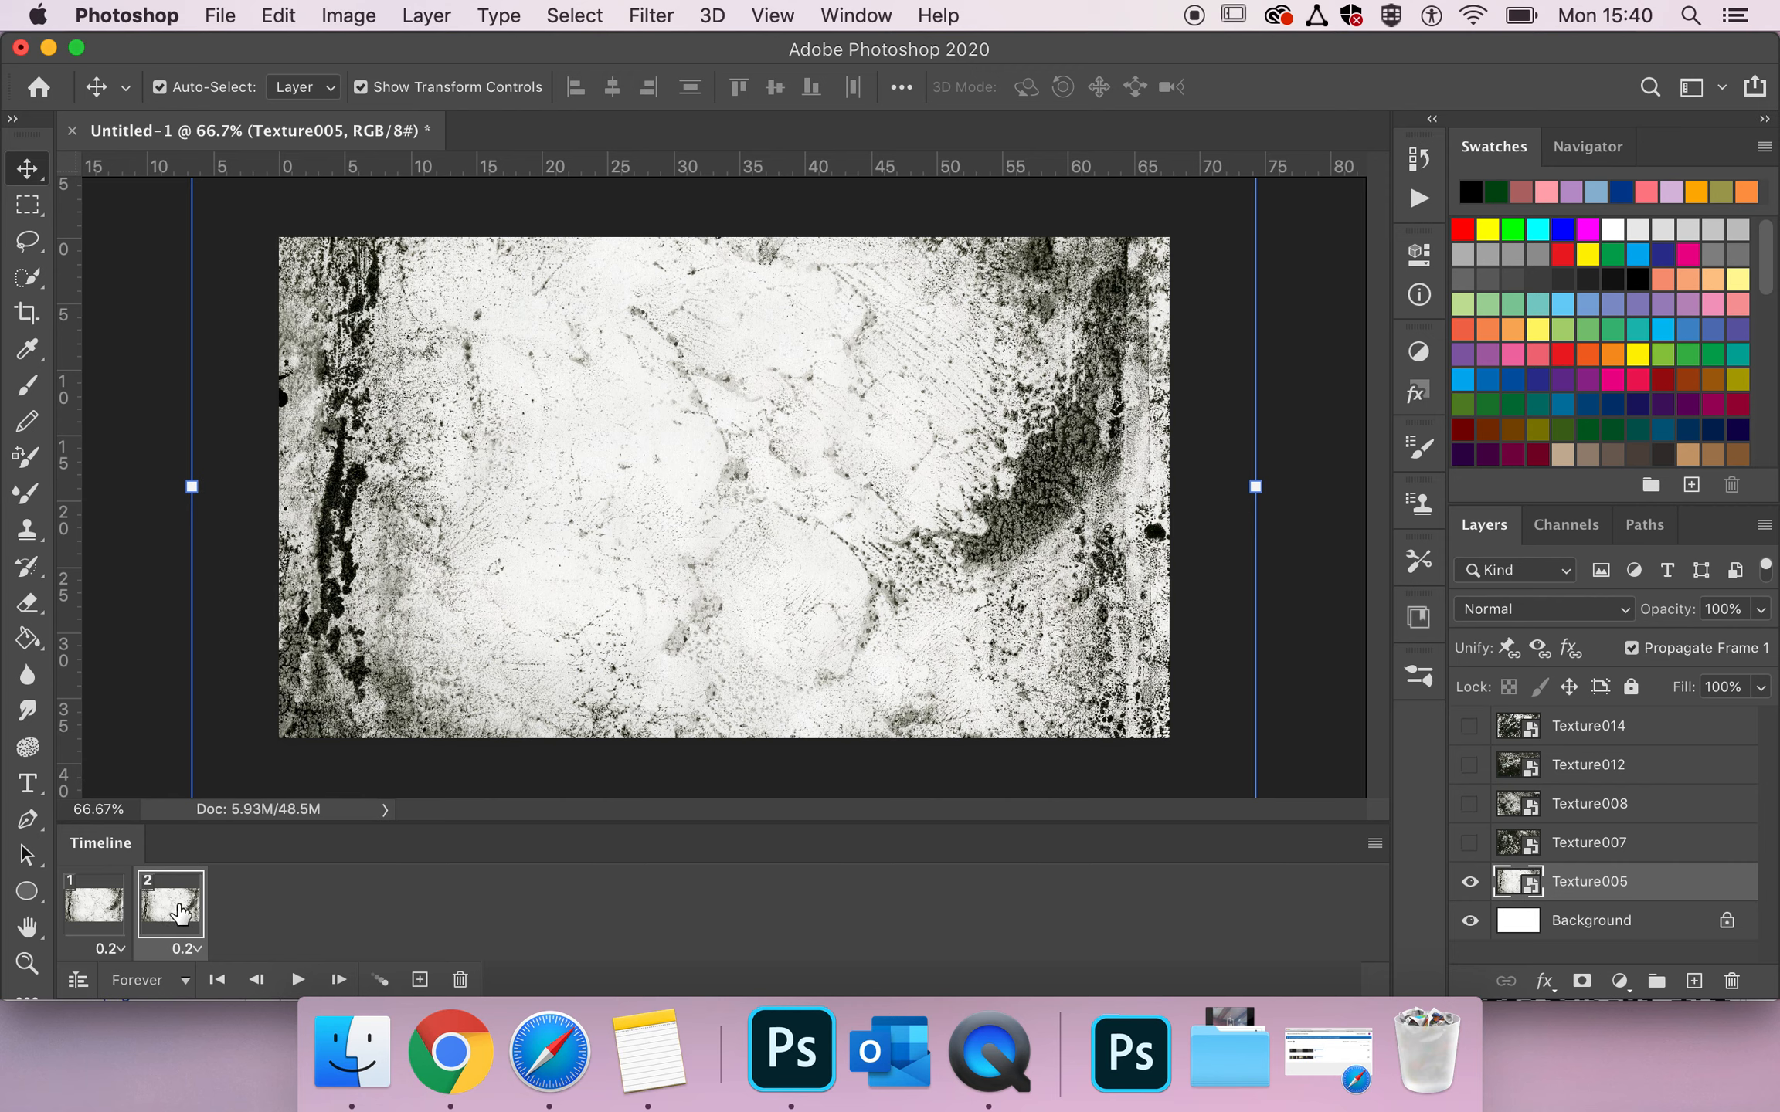
click(1469, 883)
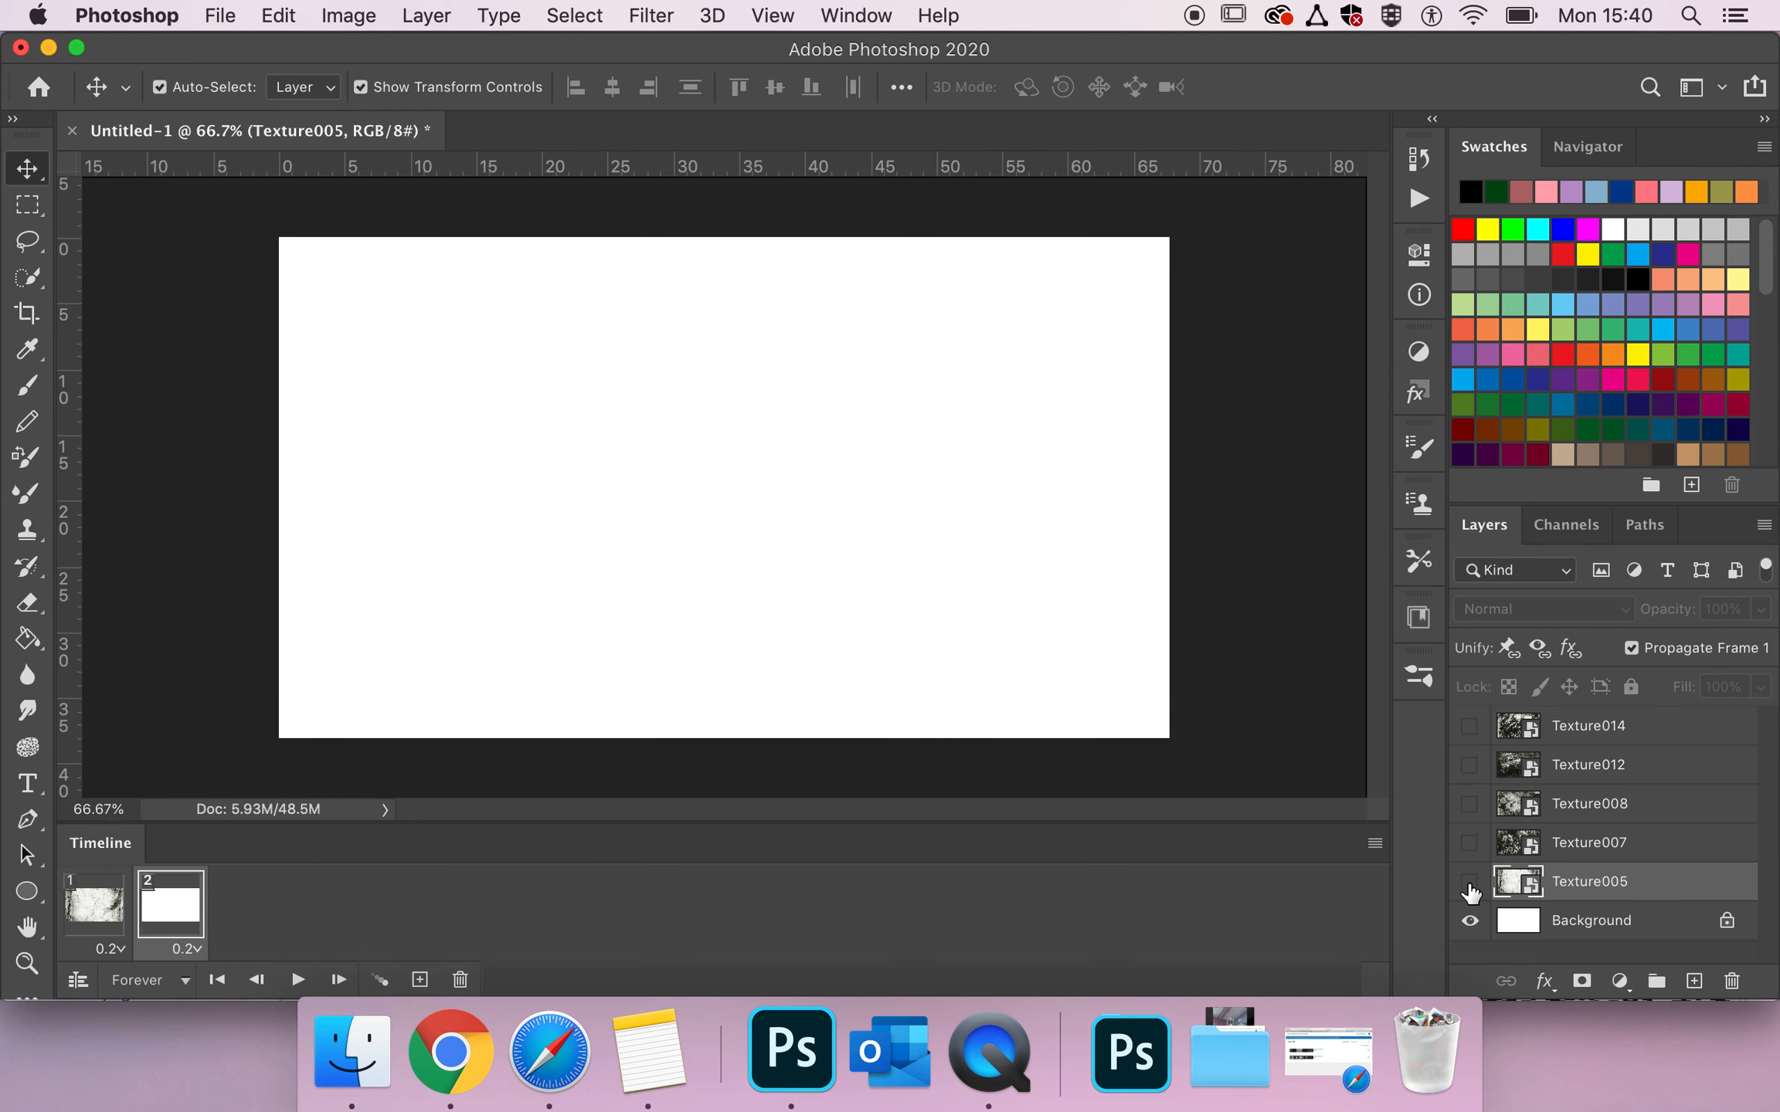
click(1469, 844)
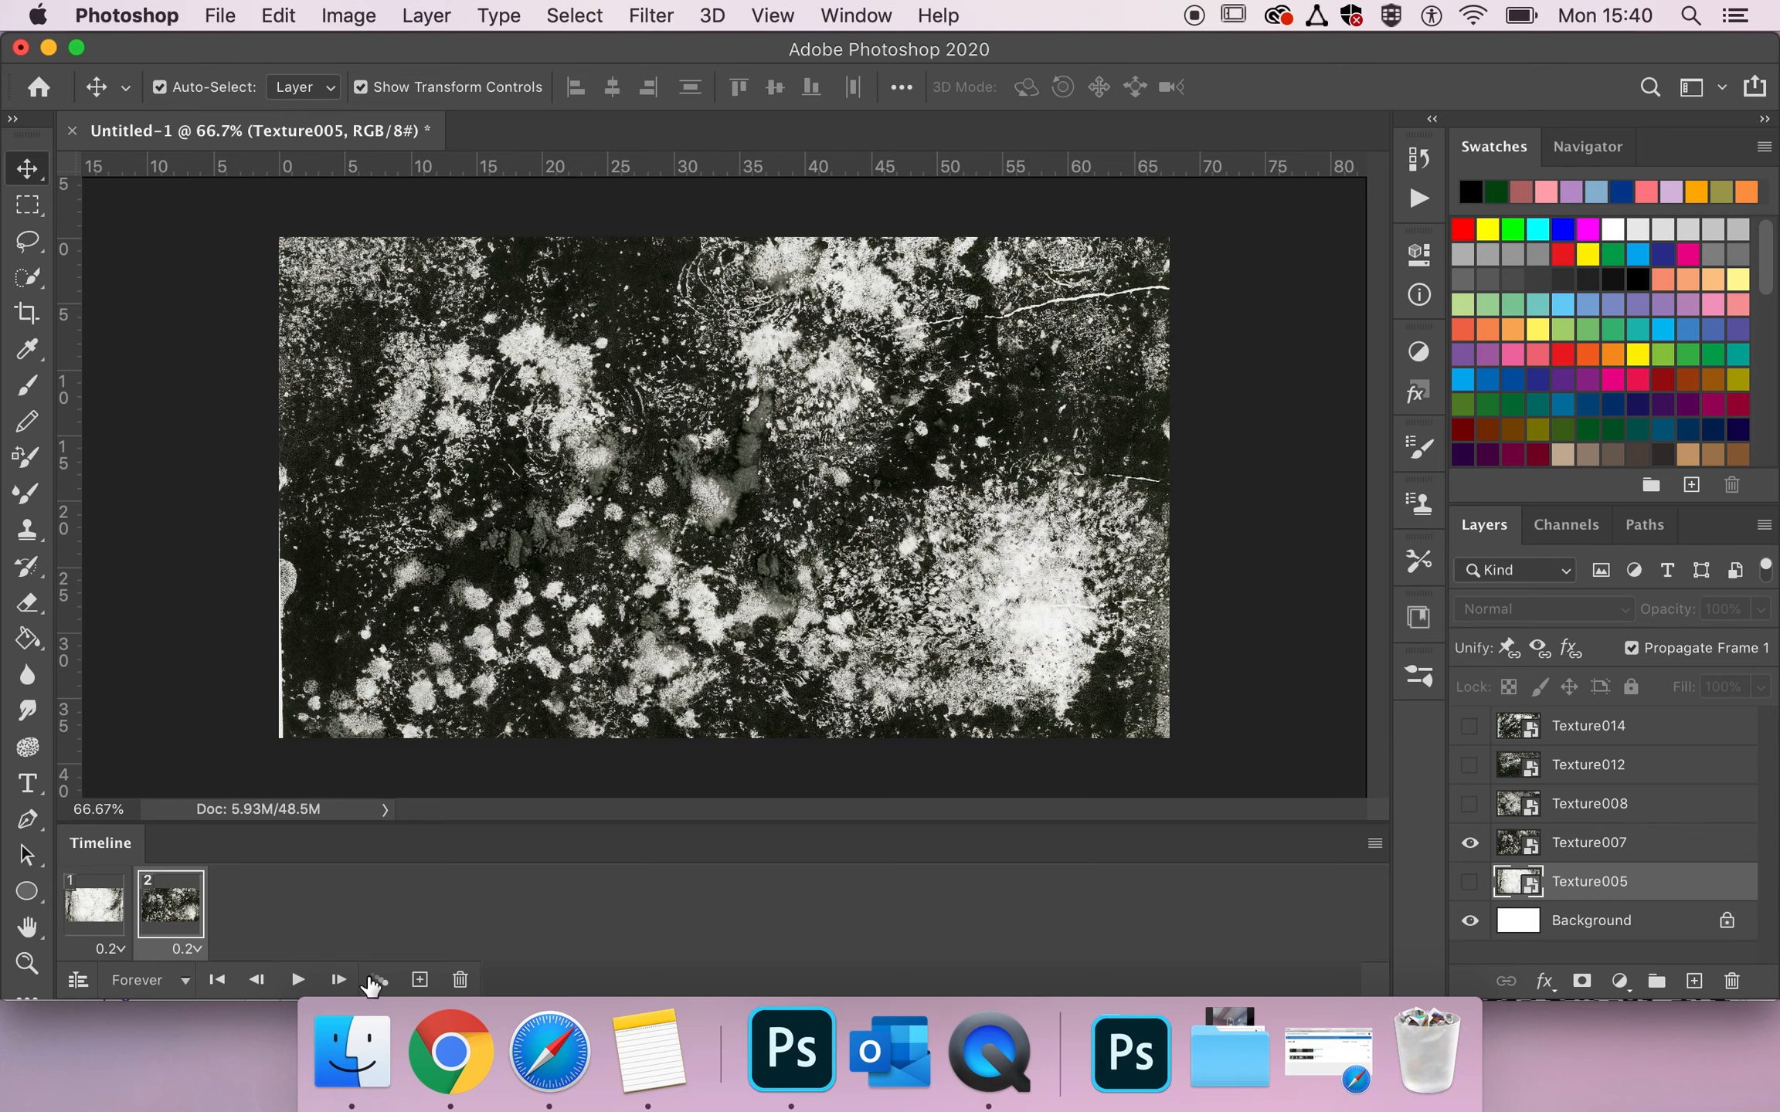
click(297, 980)
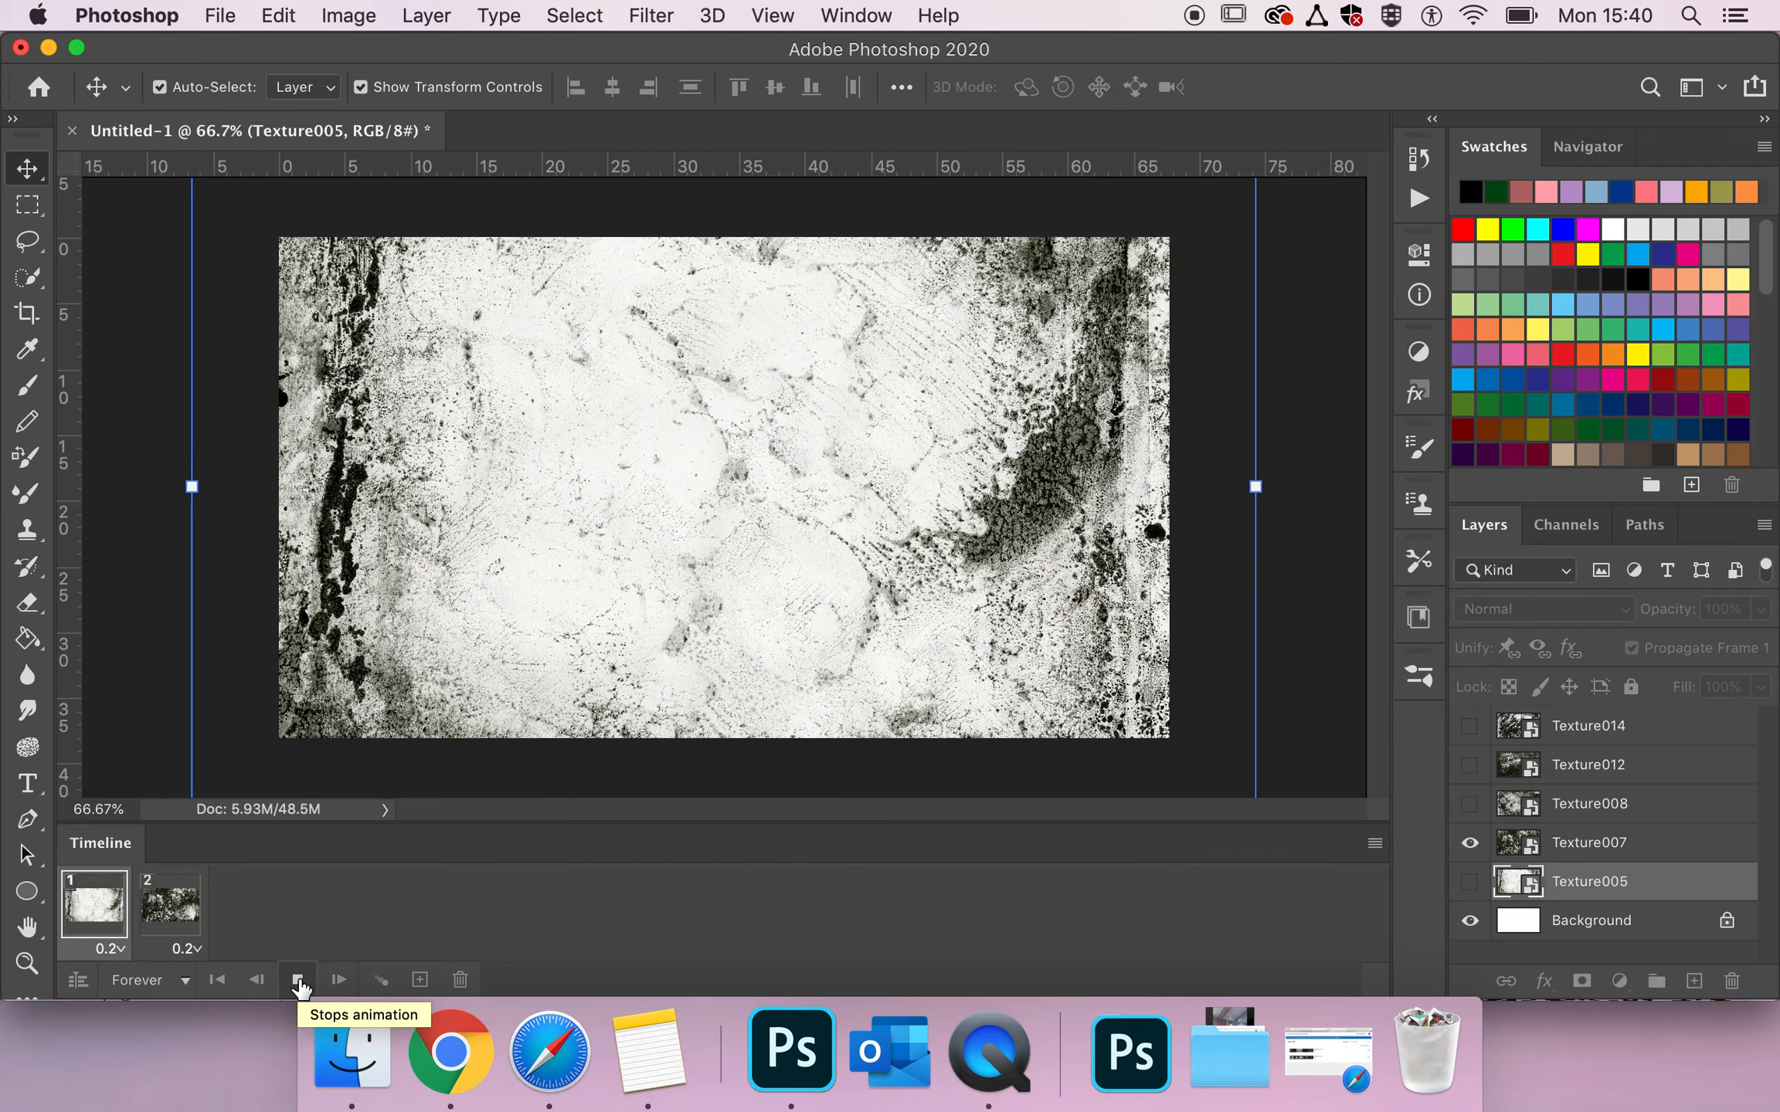
click(298, 979)
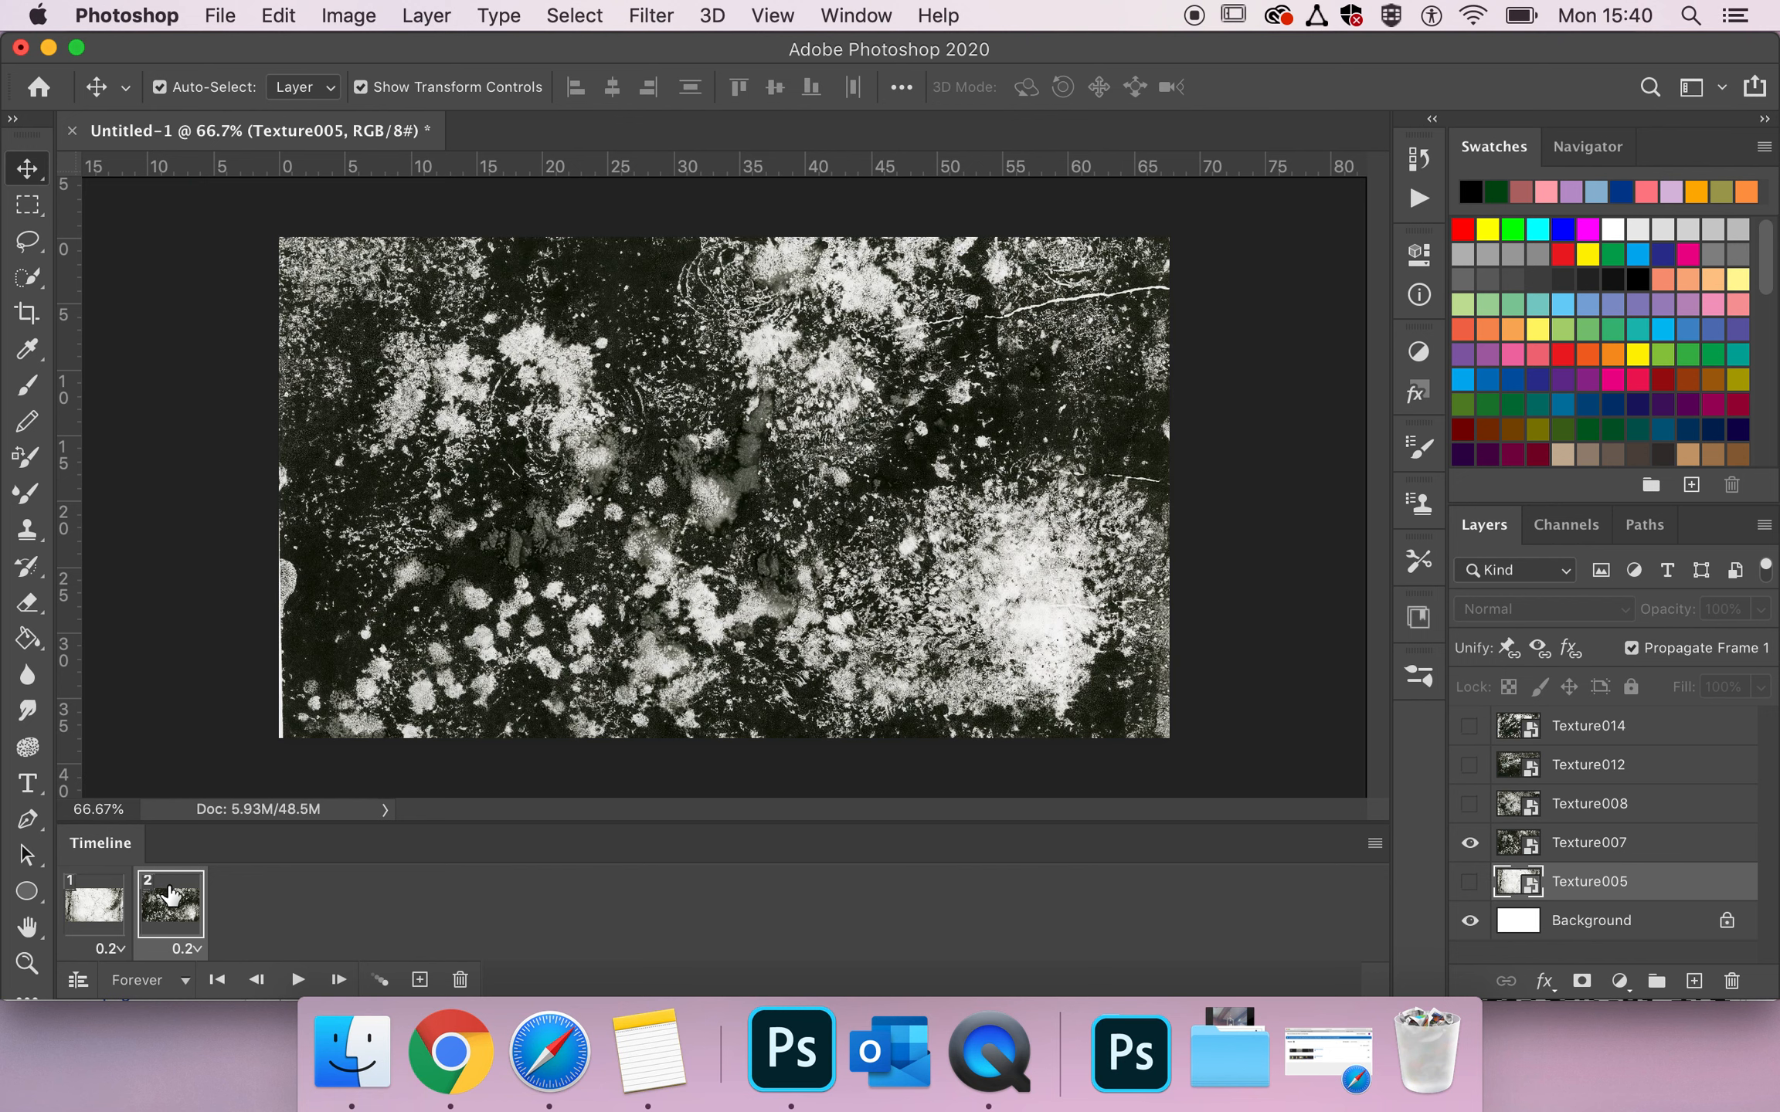
Add a third frame showing only Texture008 and a fourth frame showing only Texture012 above the background.
click(420, 980)
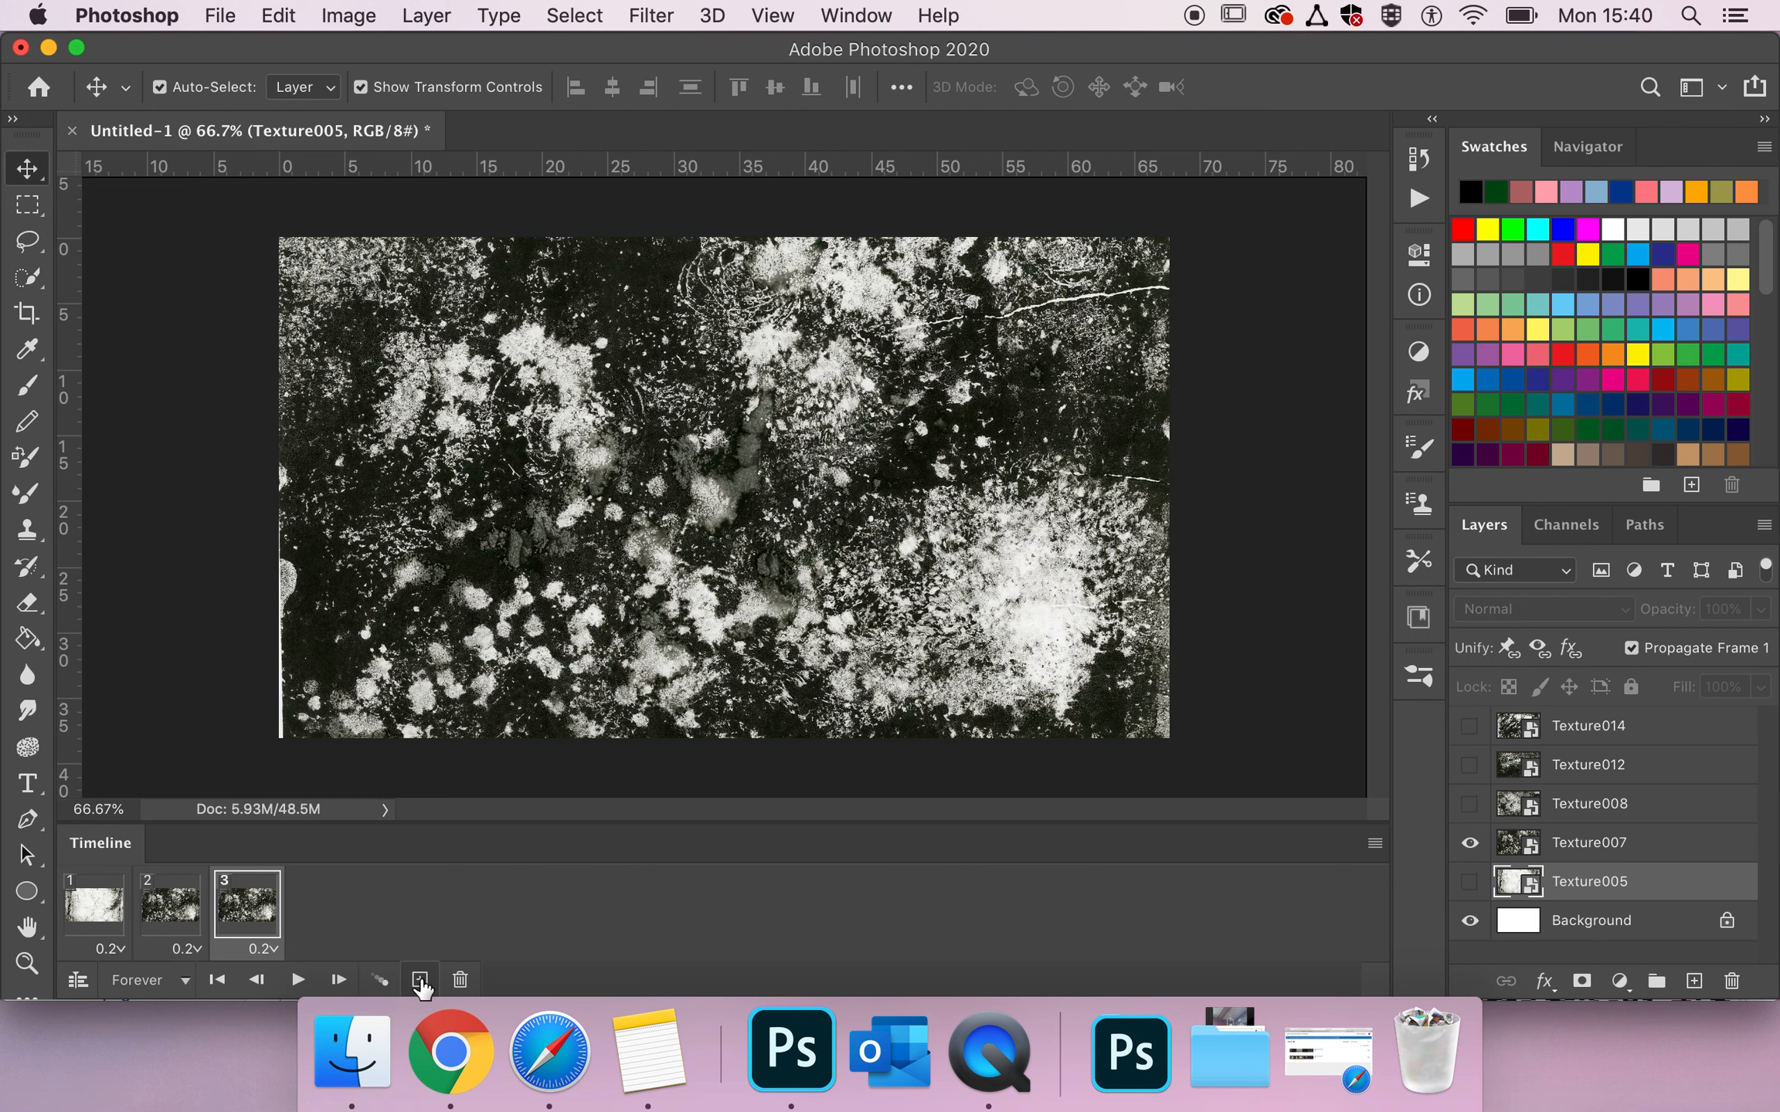
click(1468, 843)
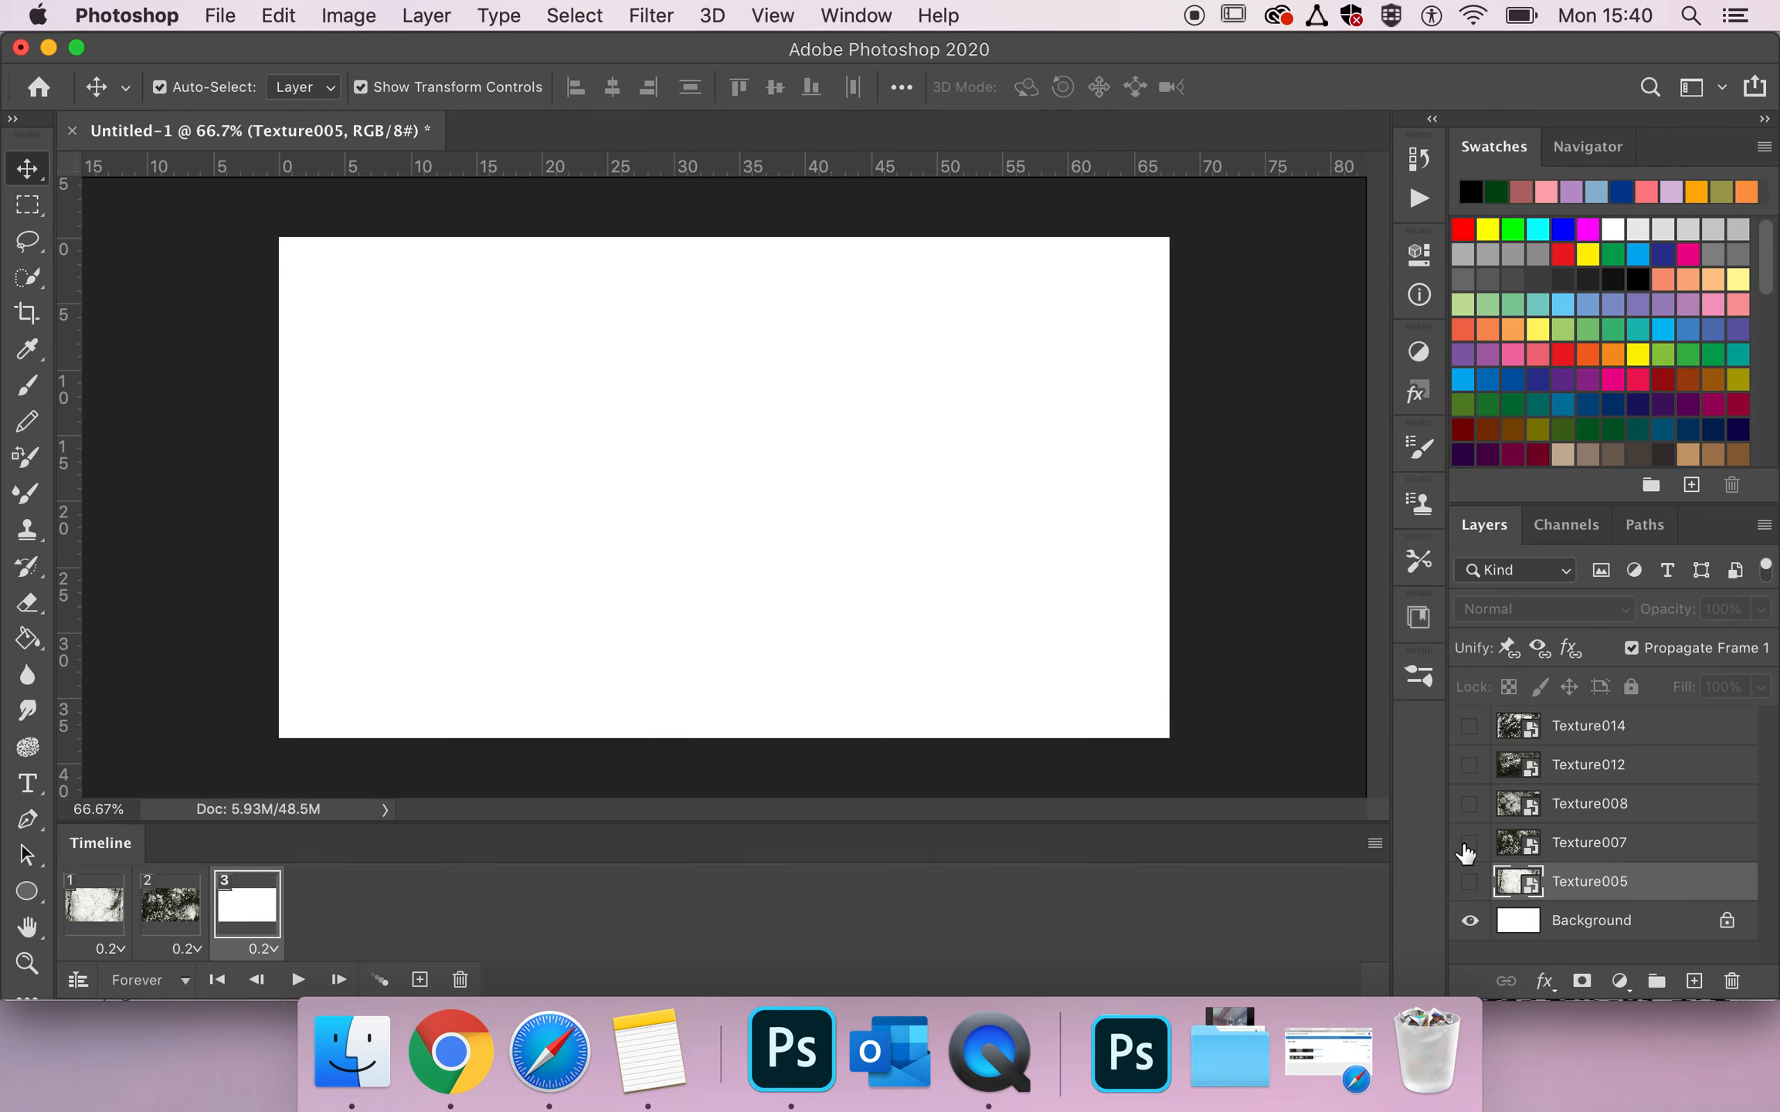
click(1468, 805)
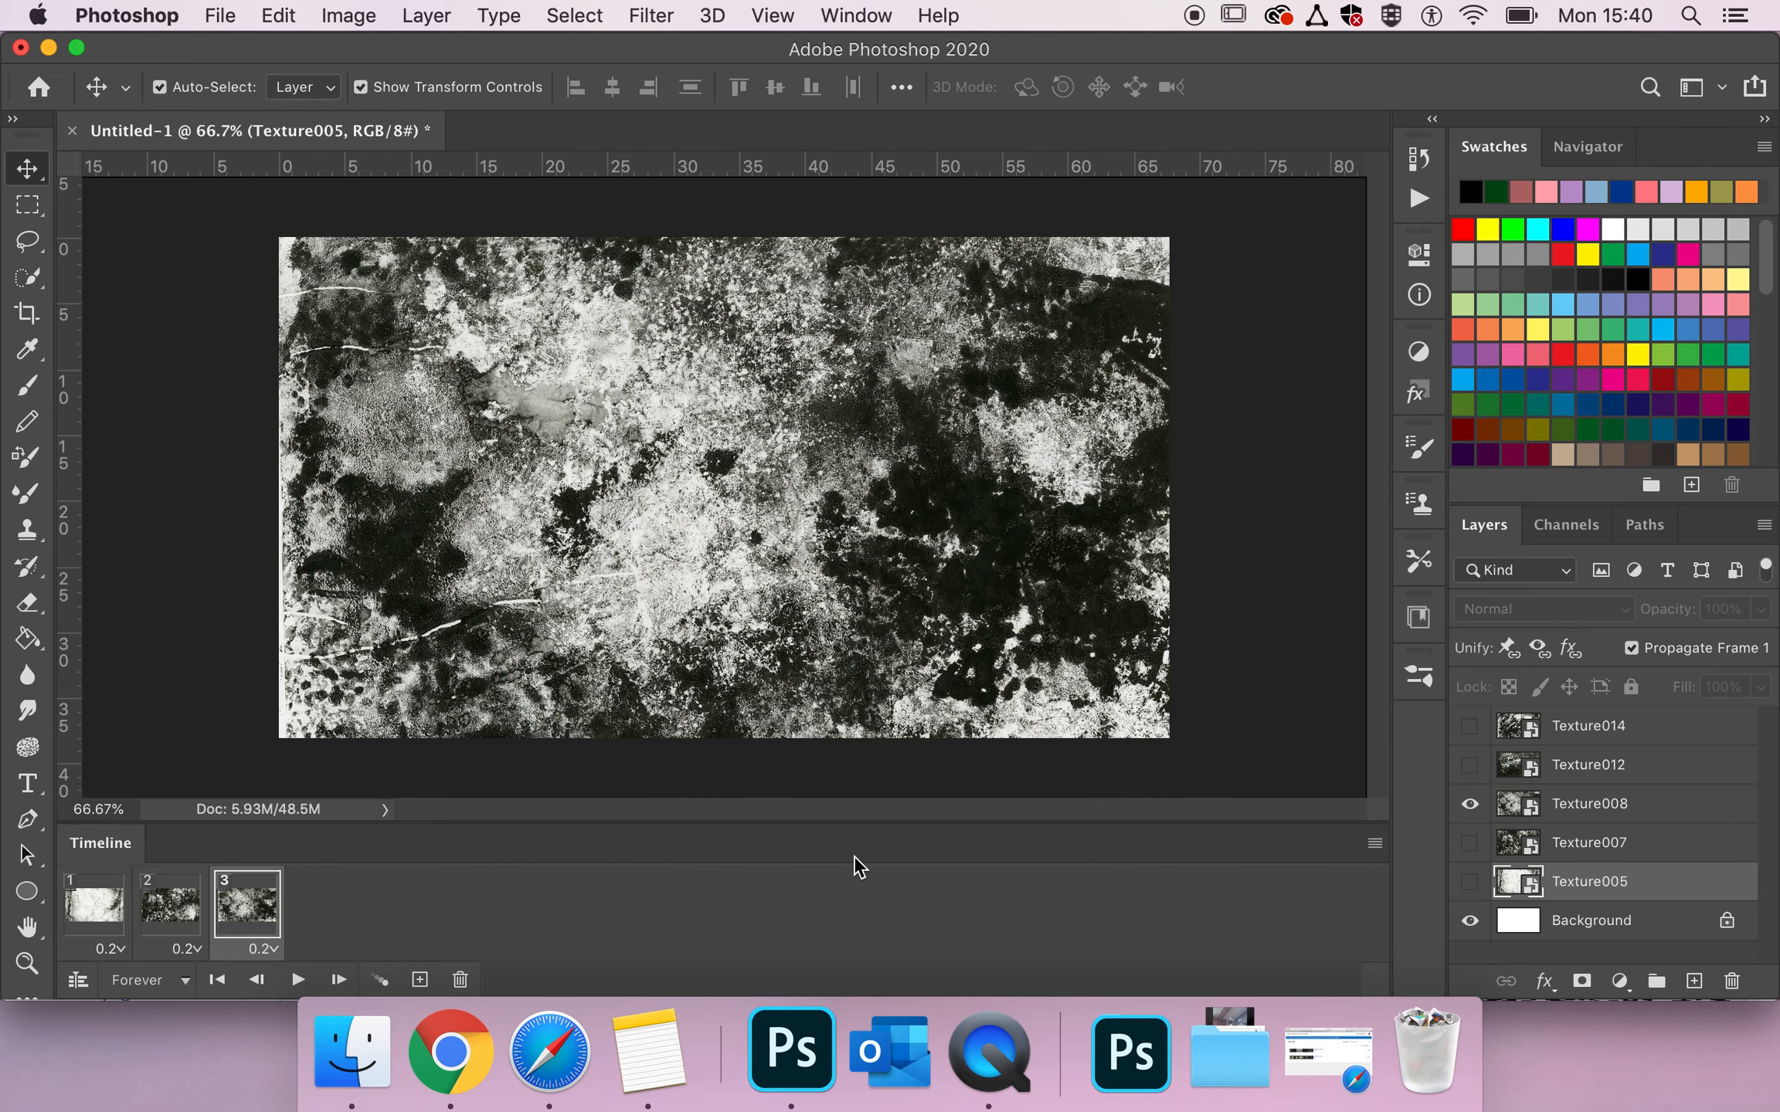
click(420, 980)
click(1470, 806)
click(1471, 765)
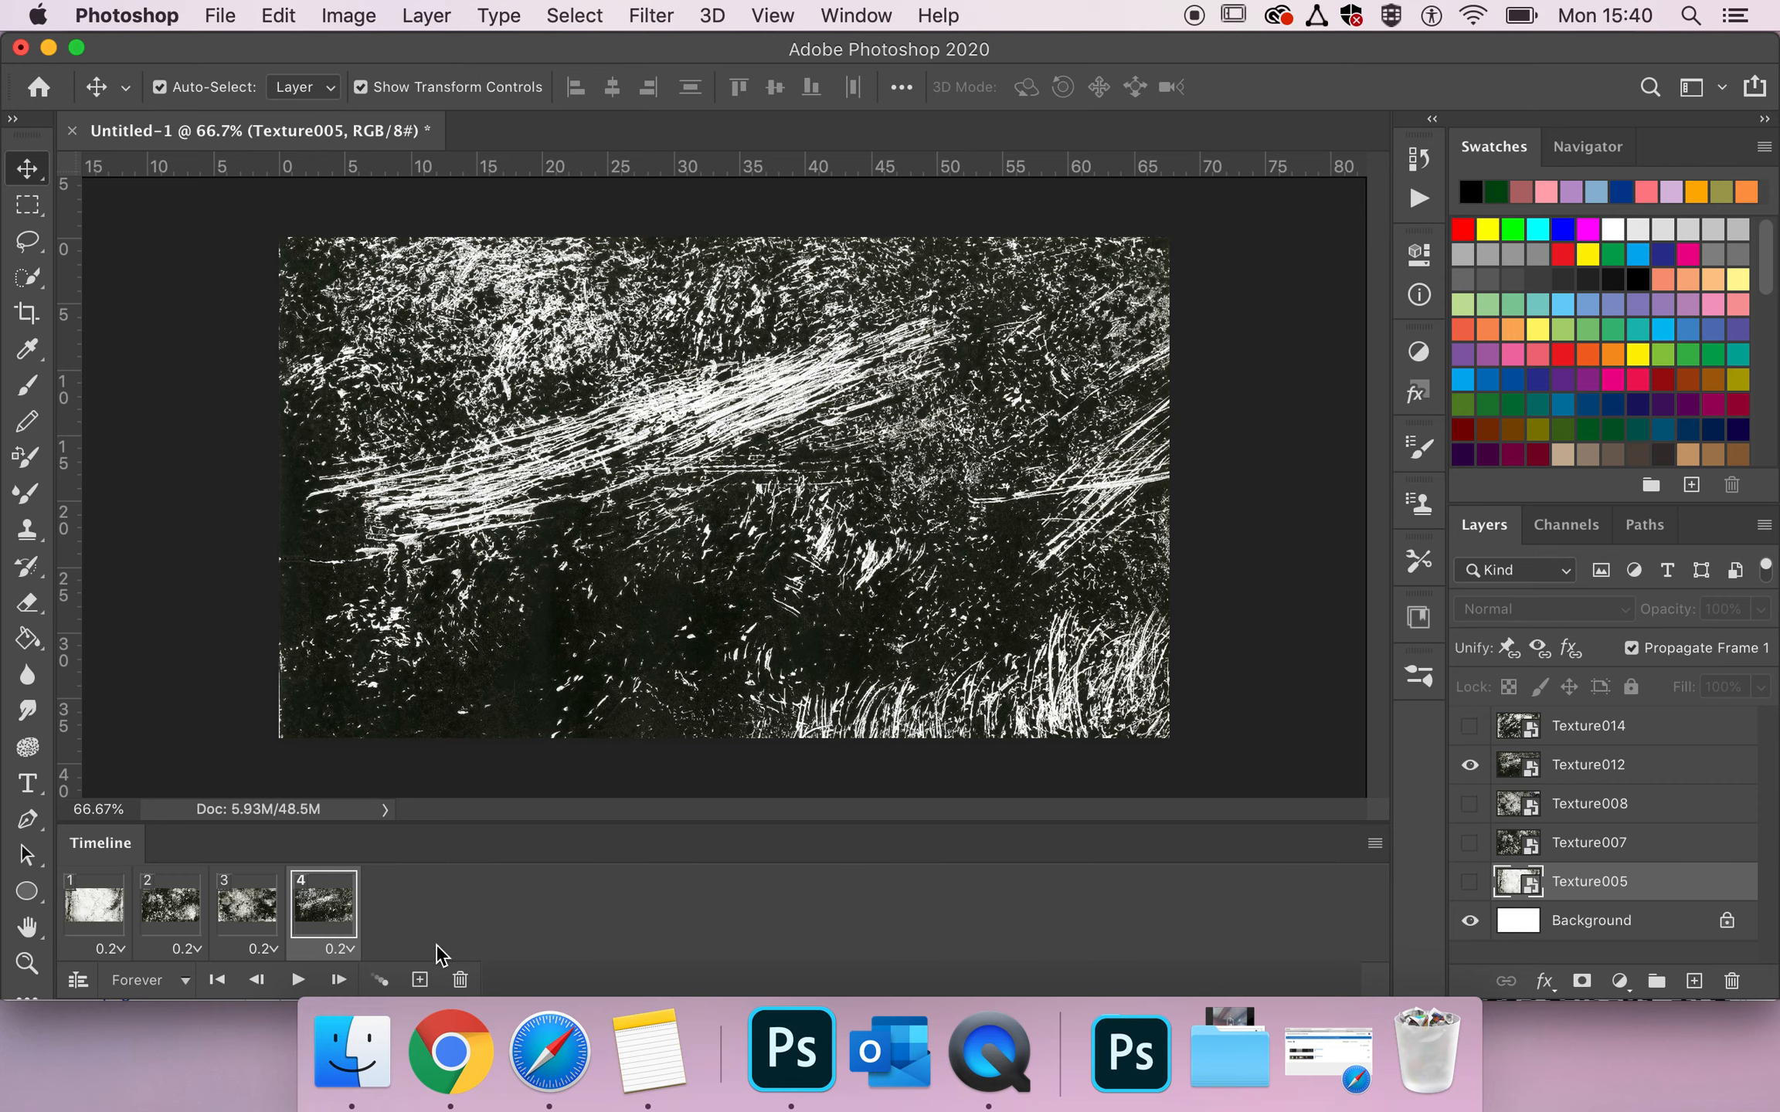
Add a fifth animation frame that shows Texture014 instead of Texture012, and select the Texture014 layer.
click(420, 979)
click(1470, 765)
click(1470, 726)
click(1571, 726)
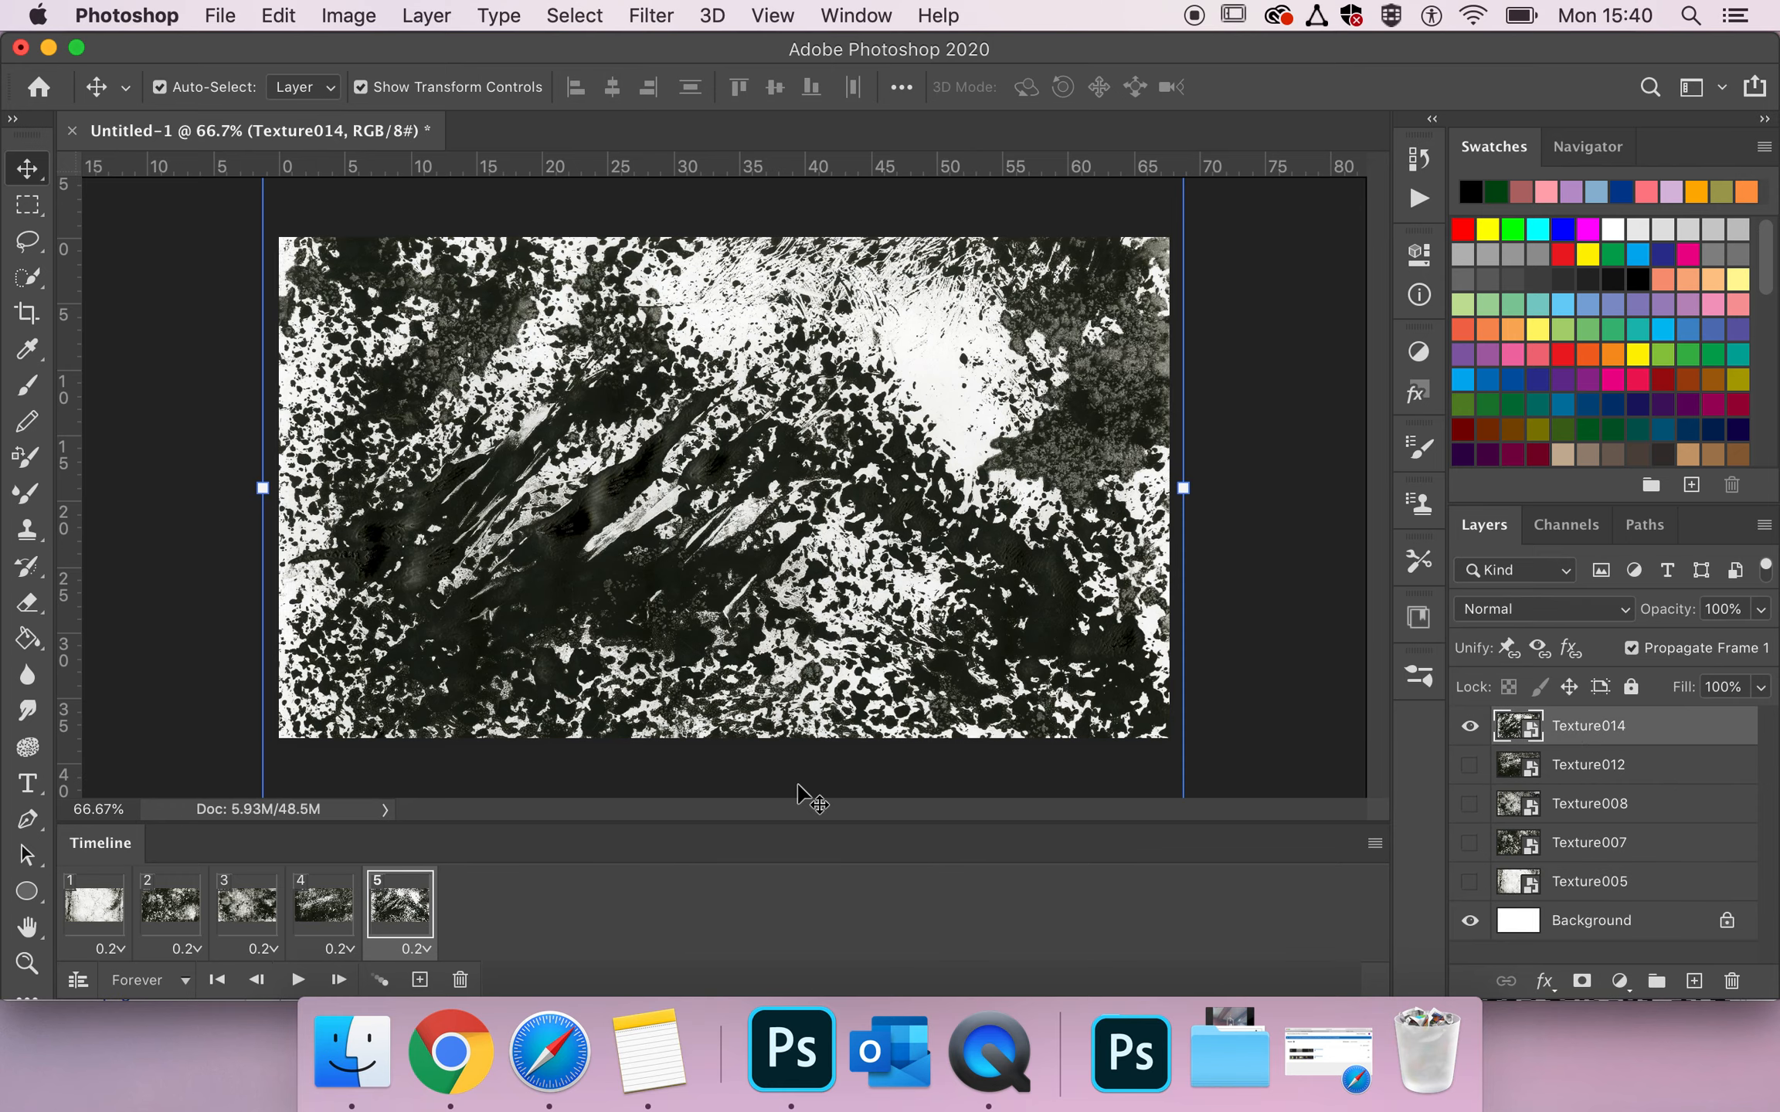
Check each frame back to the first, play the five-frame animation, and return to the first frame.
click(313, 910)
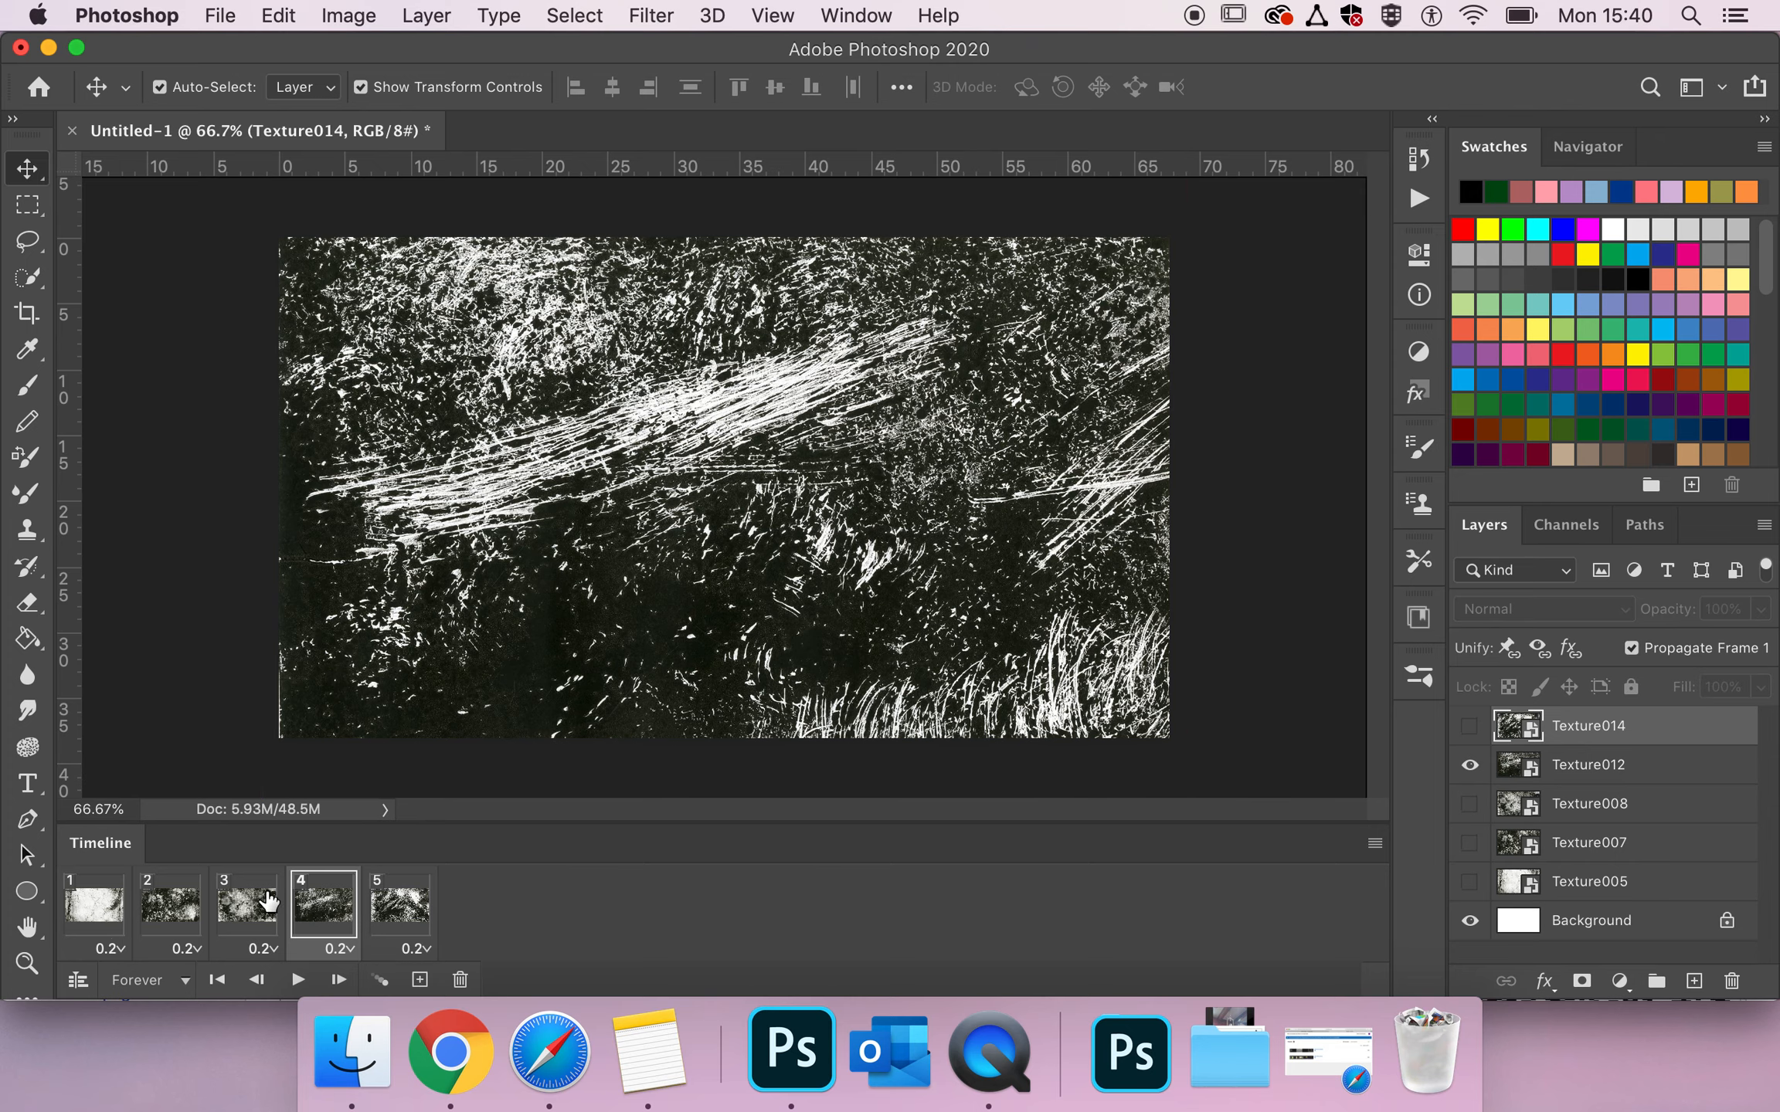
click(262, 905)
click(171, 903)
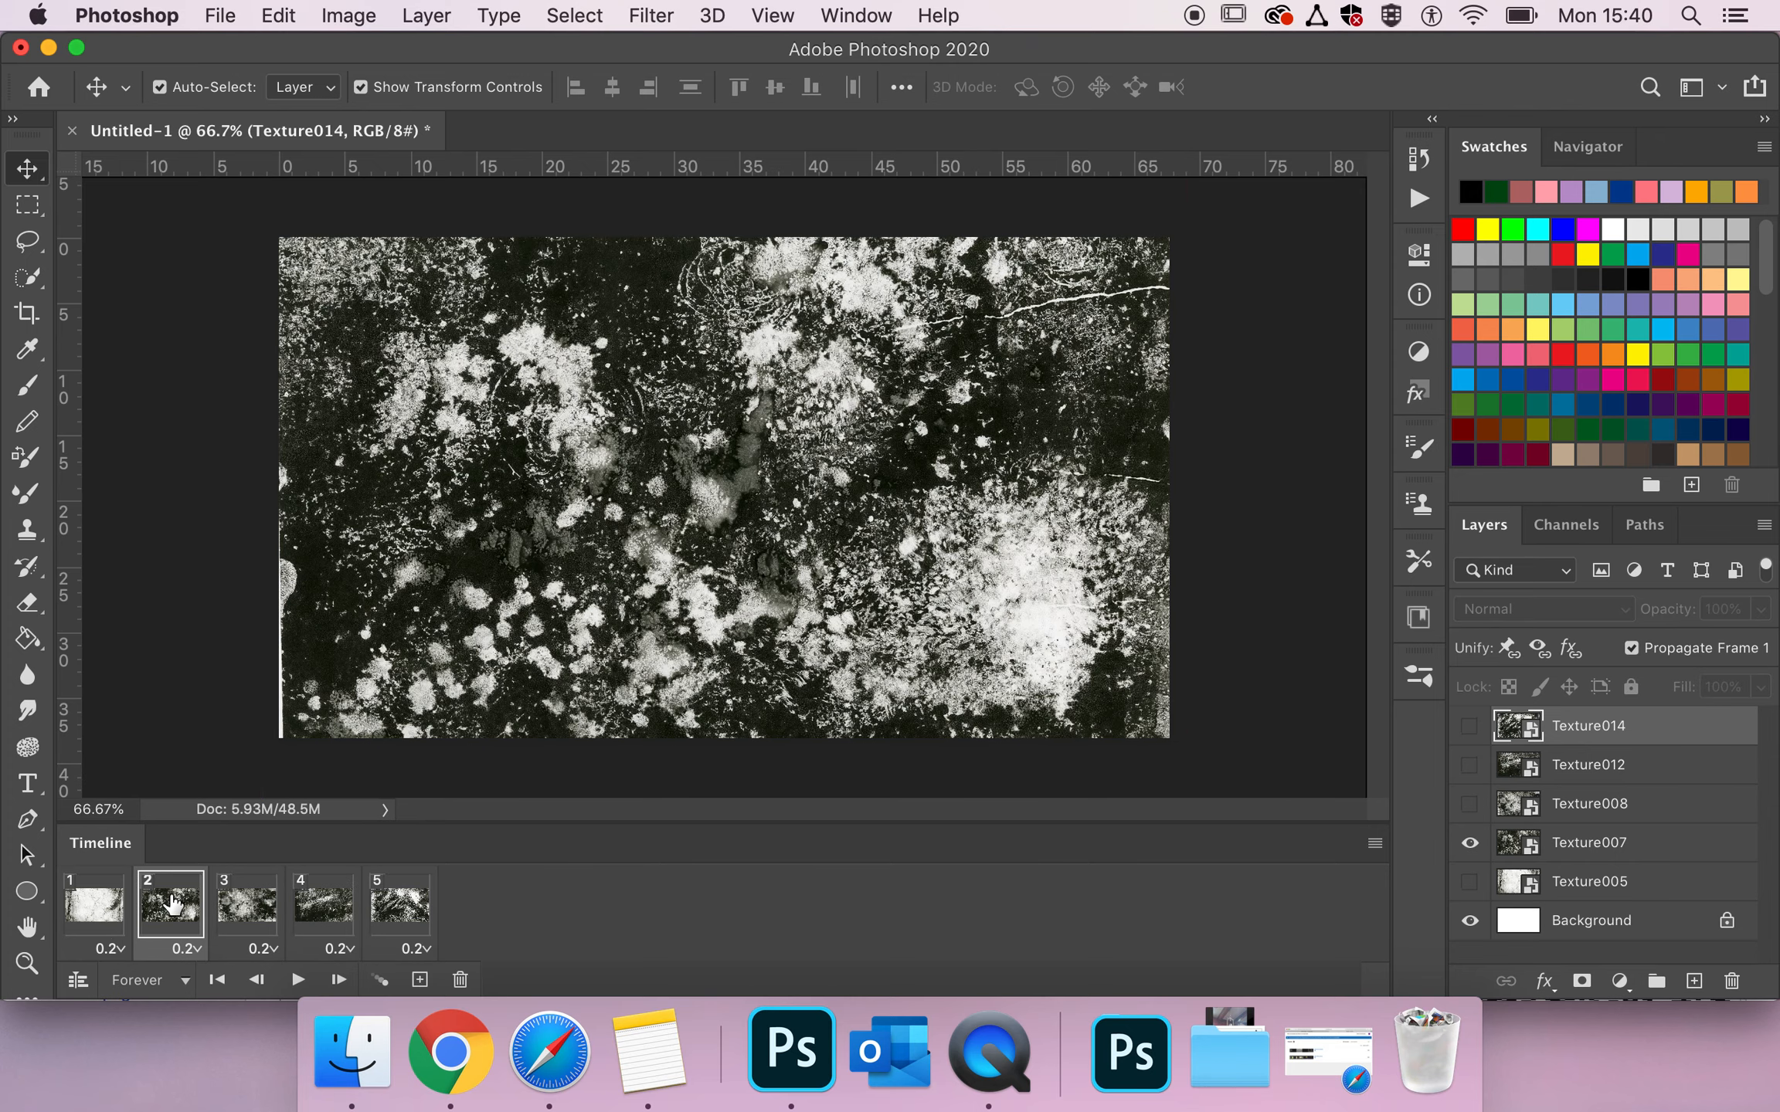
click(77, 907)
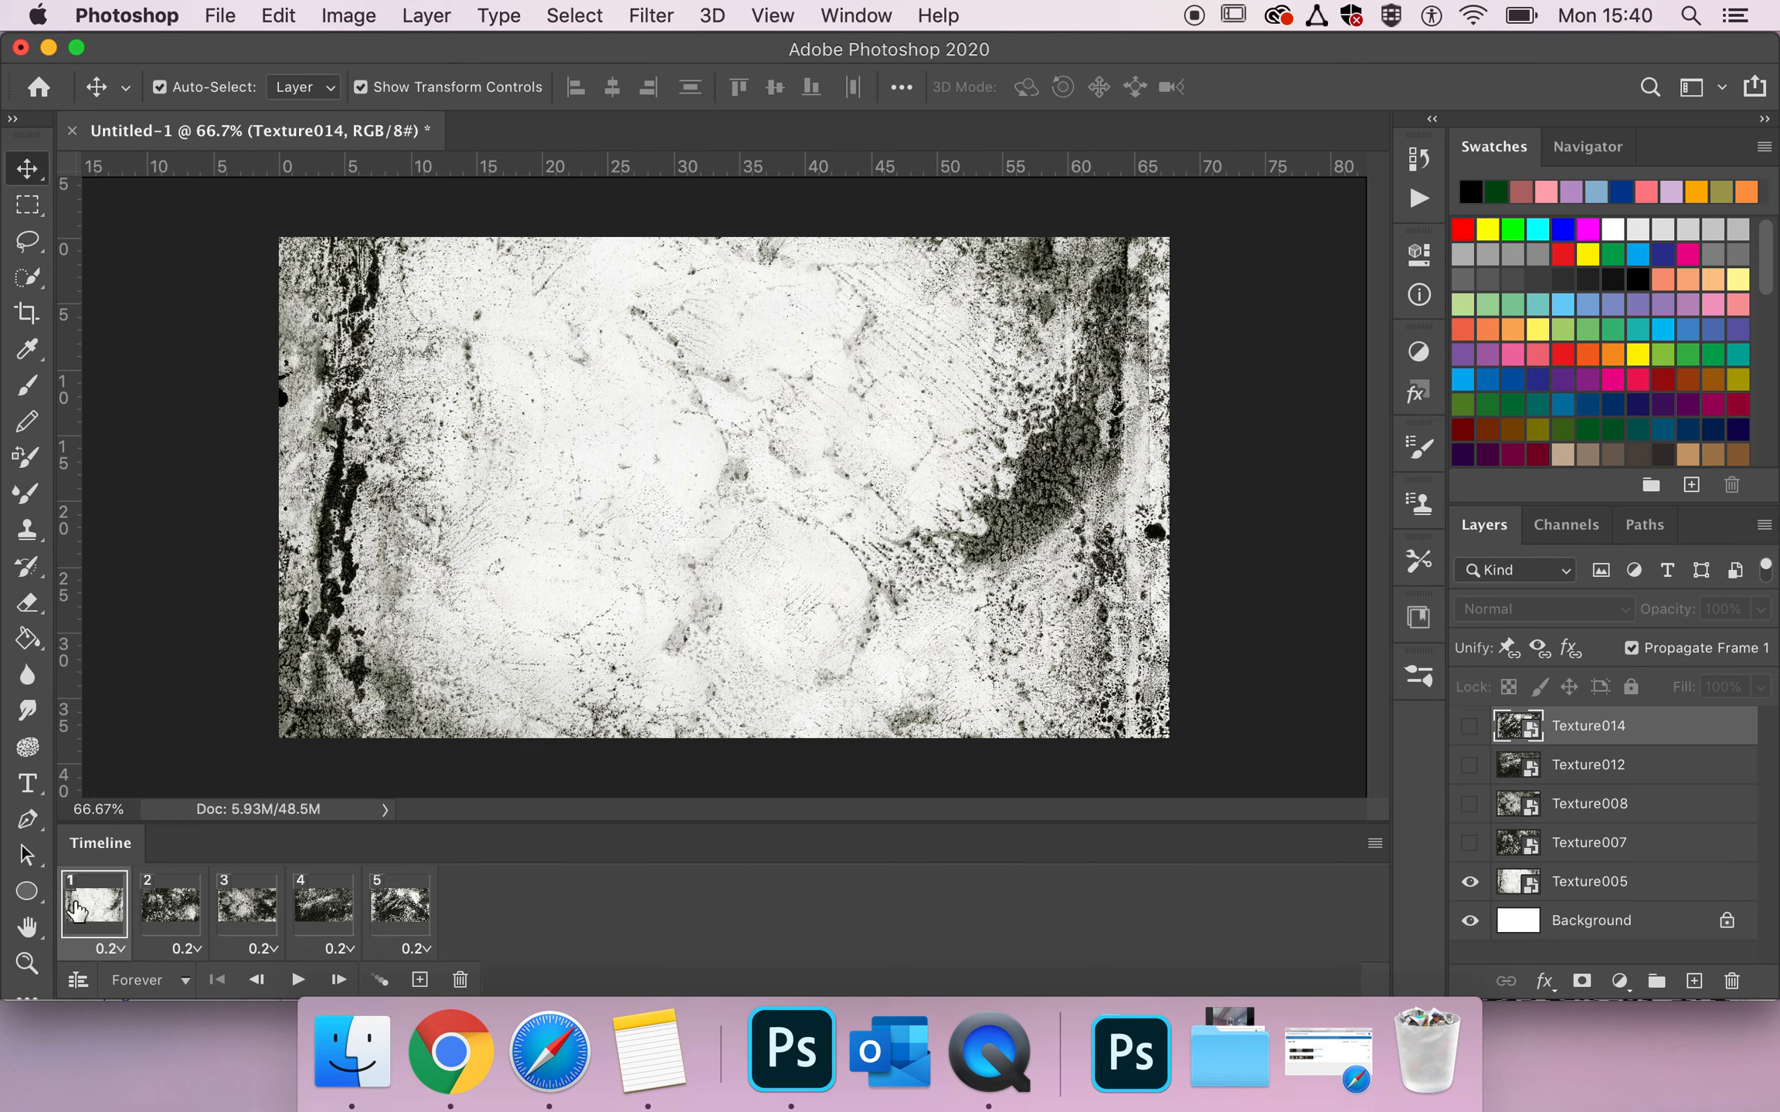
click(295, 995)
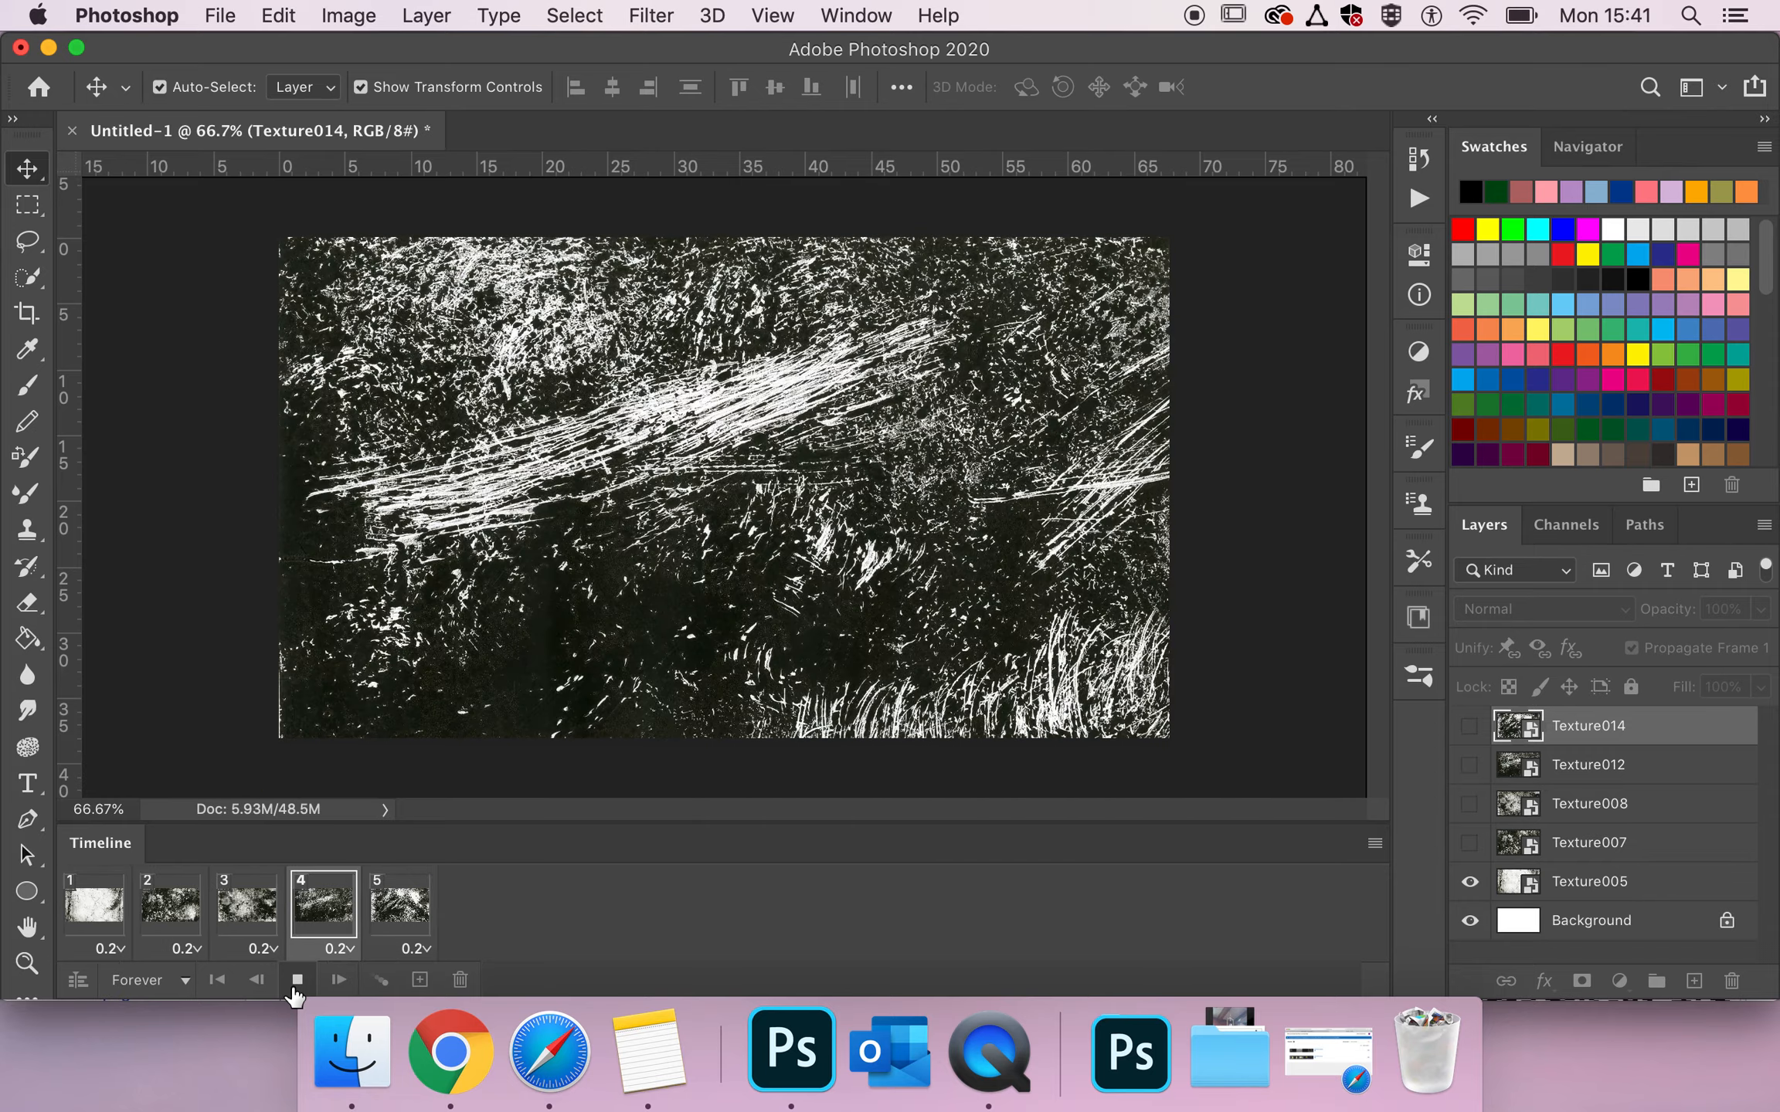
click(296, 983)
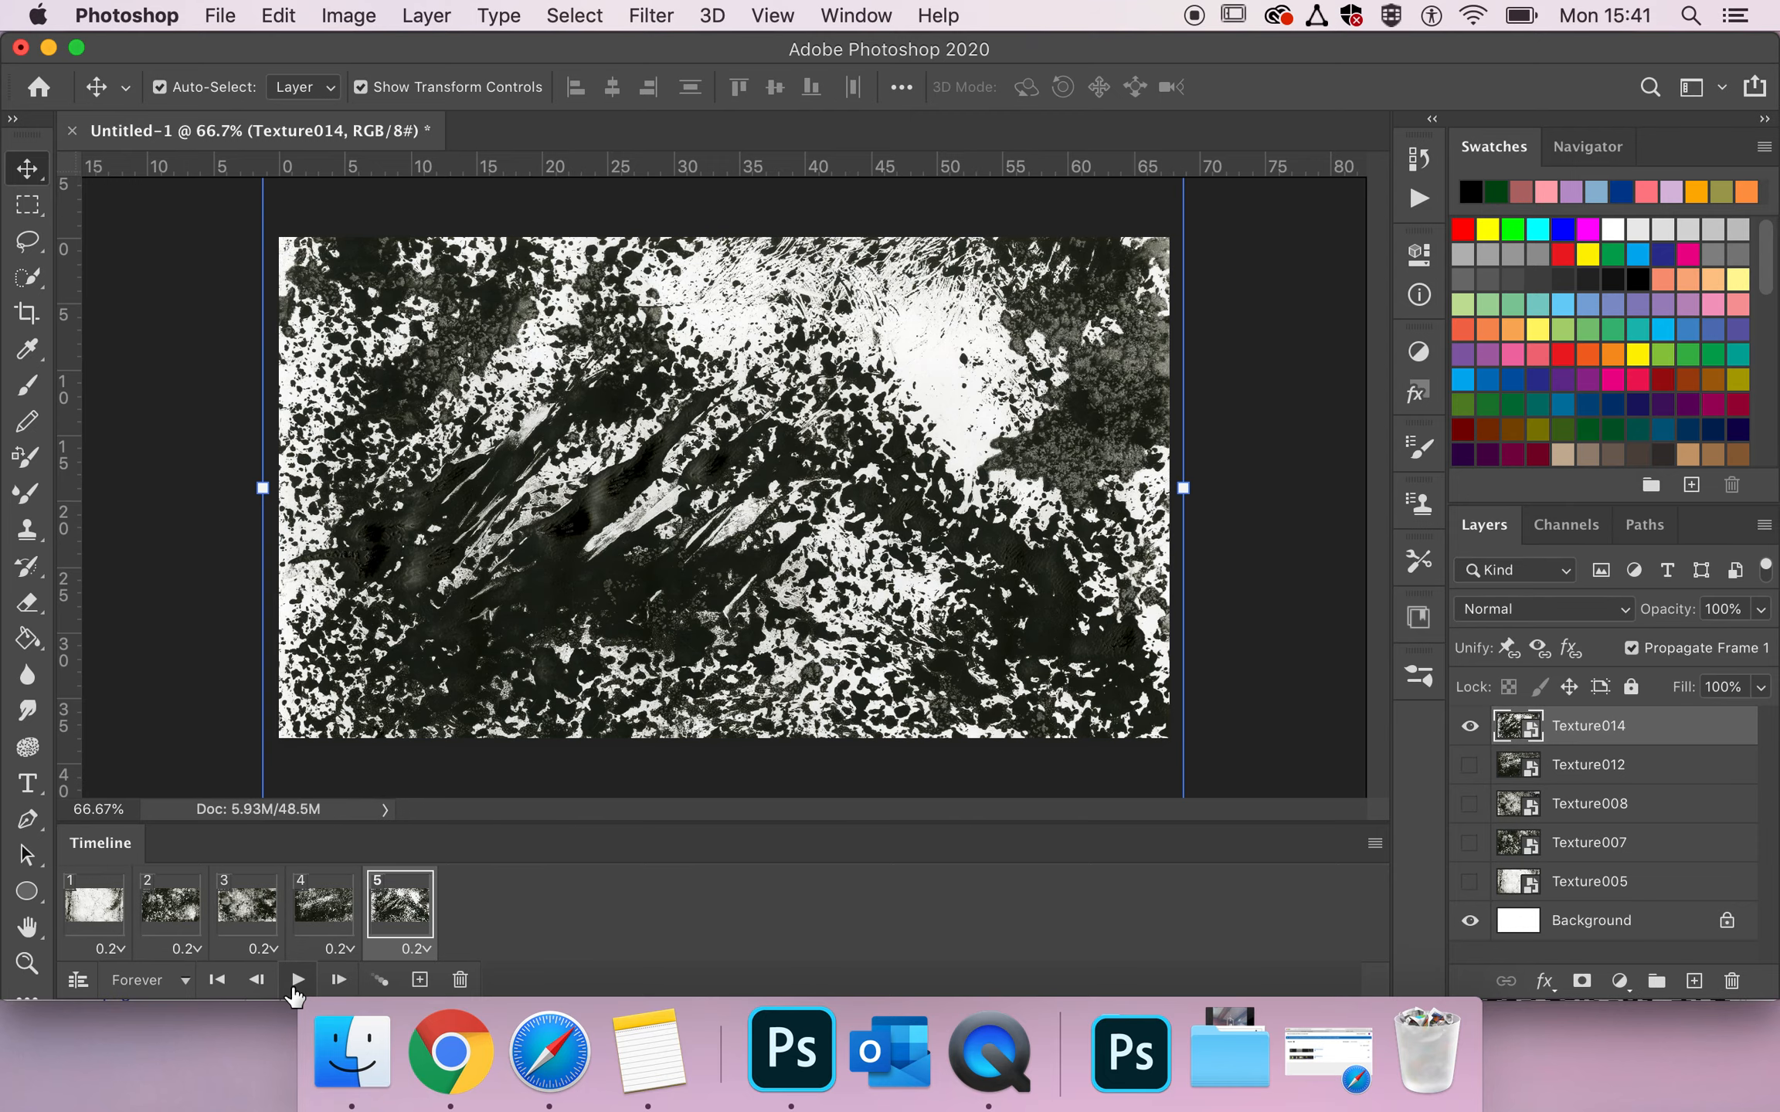
click(83, 927)
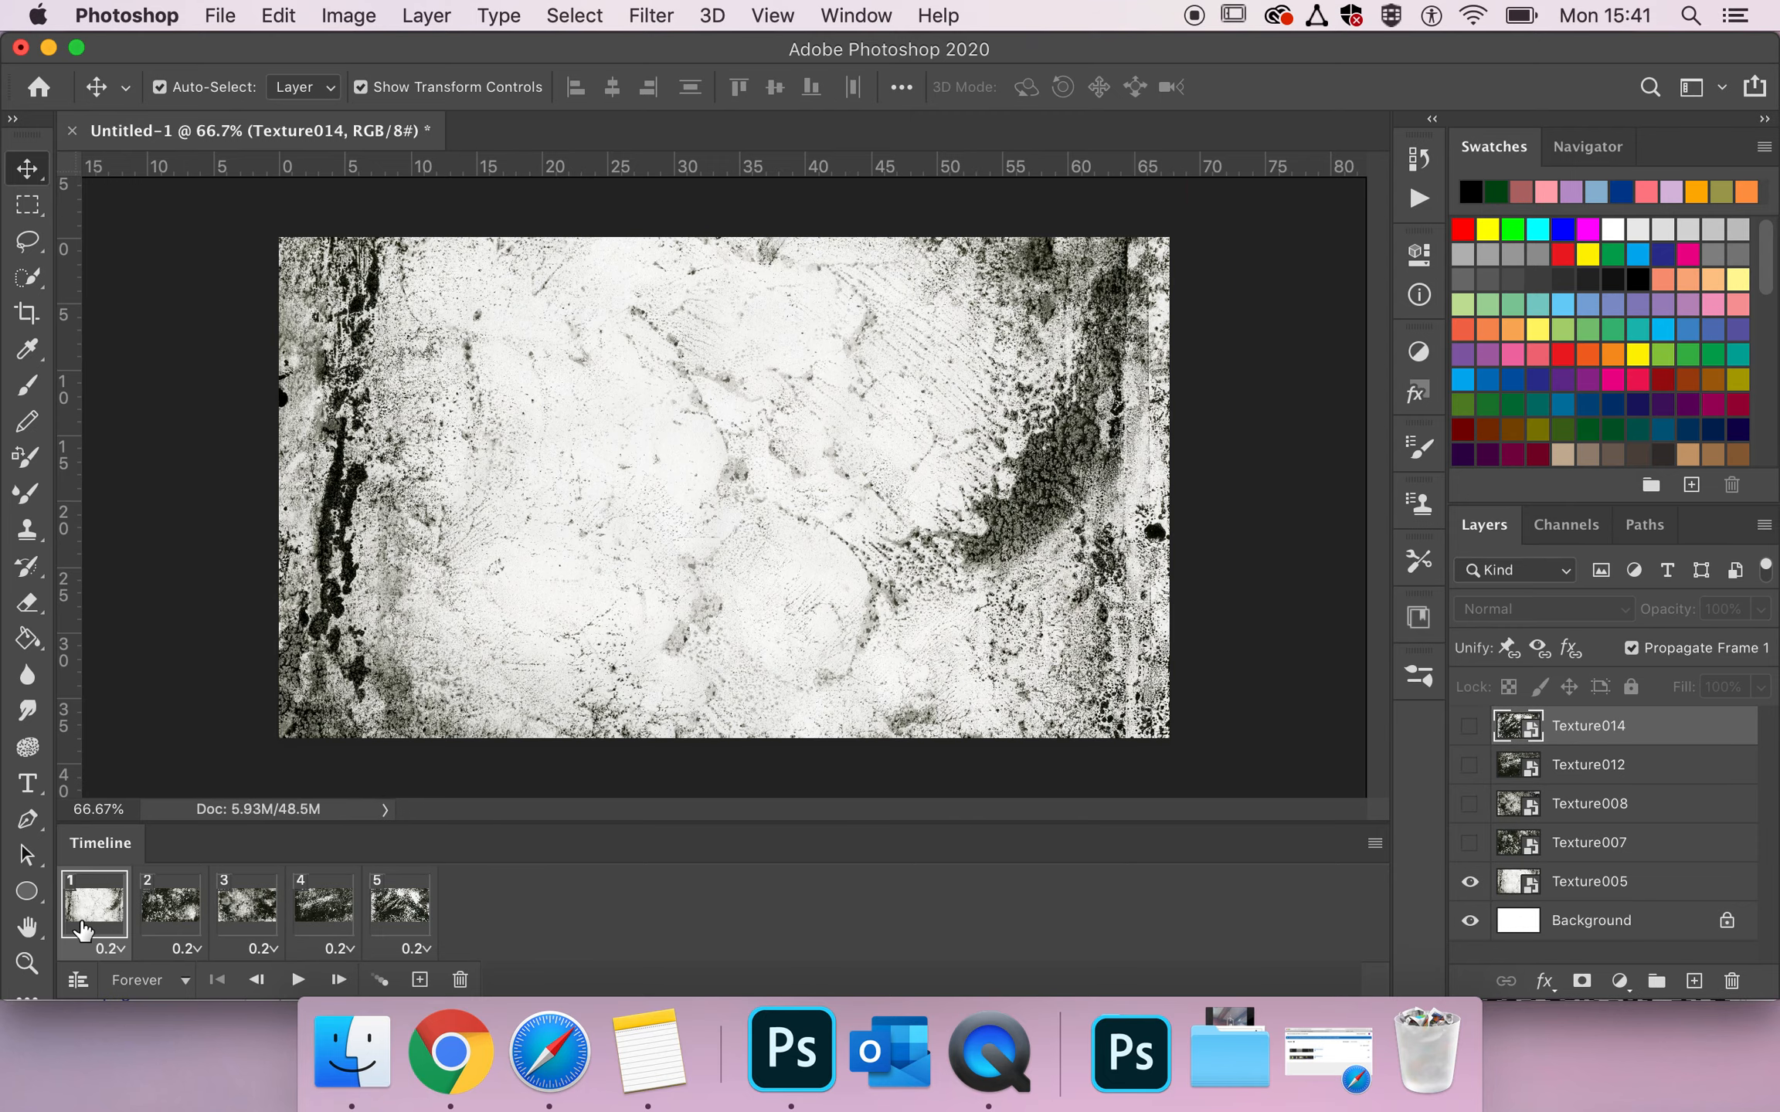